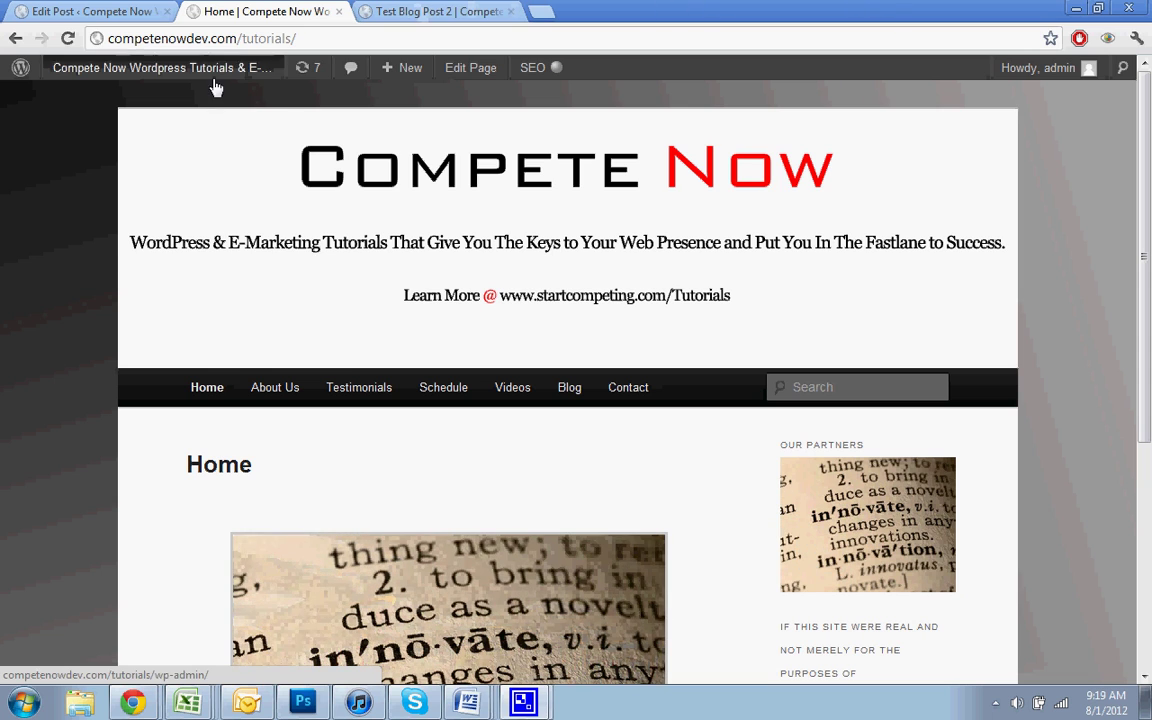
# - Open the site's admin dashboard and go to the page for adding new plugins
pyautogui.moveTo(215, 88)
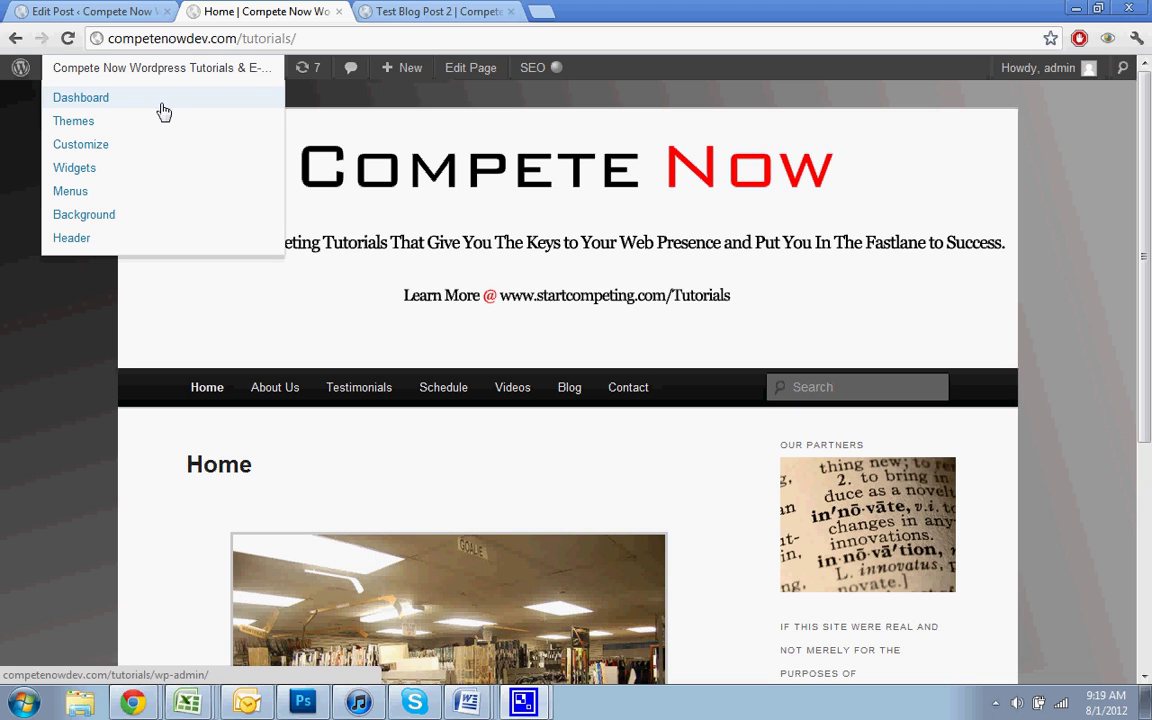
pyautogui.click(162, 110)
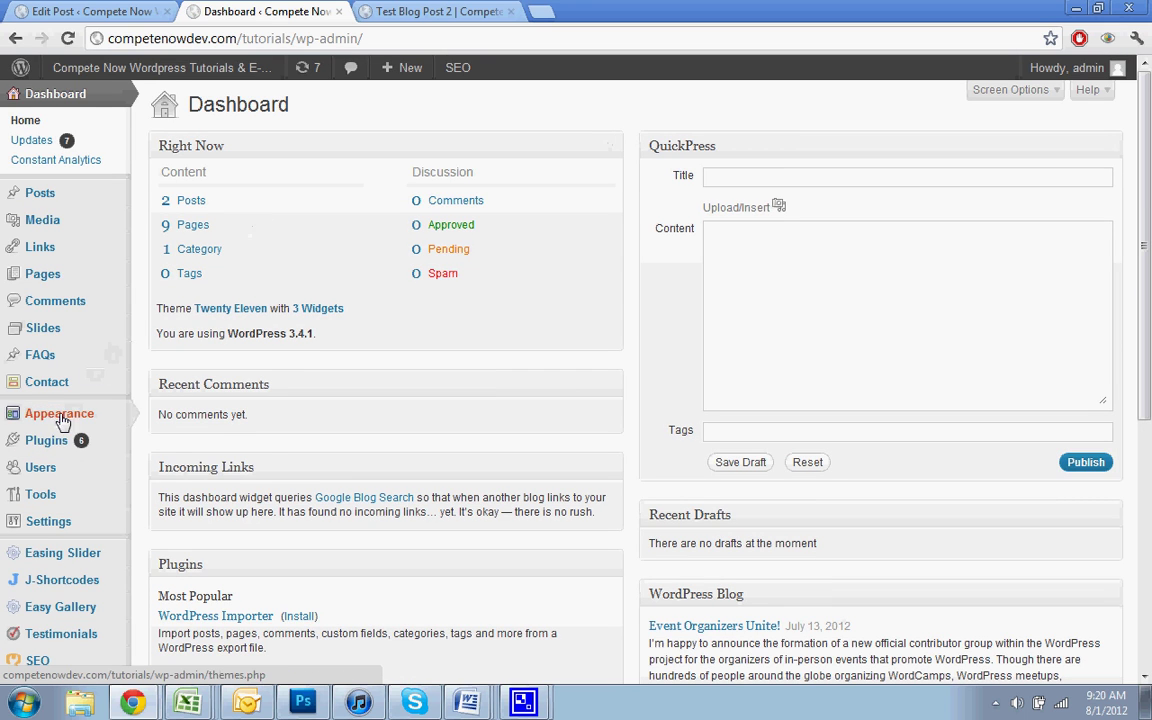
pyautogui.moveTo(57, 438)
pyautogui.click(172, 459)
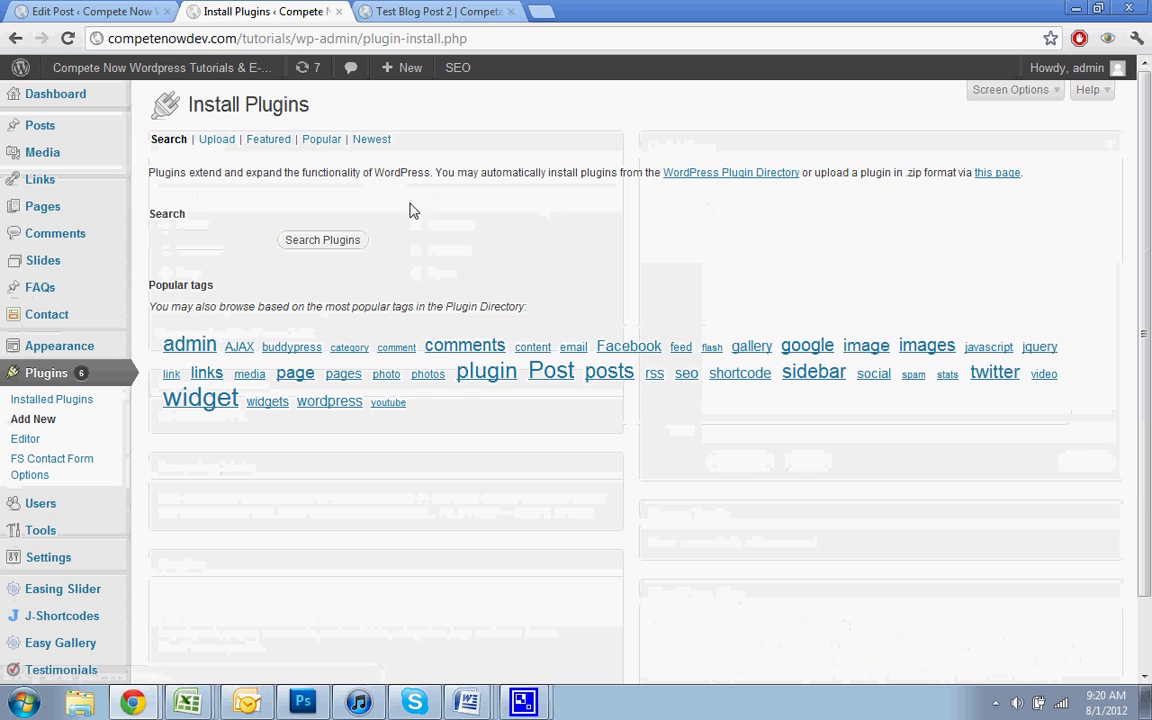
# - Search the plugin directory for "sociable", then install and activate the Sociable plugin
pyautogui.click(233, 239)
pyautogui.write('socia')
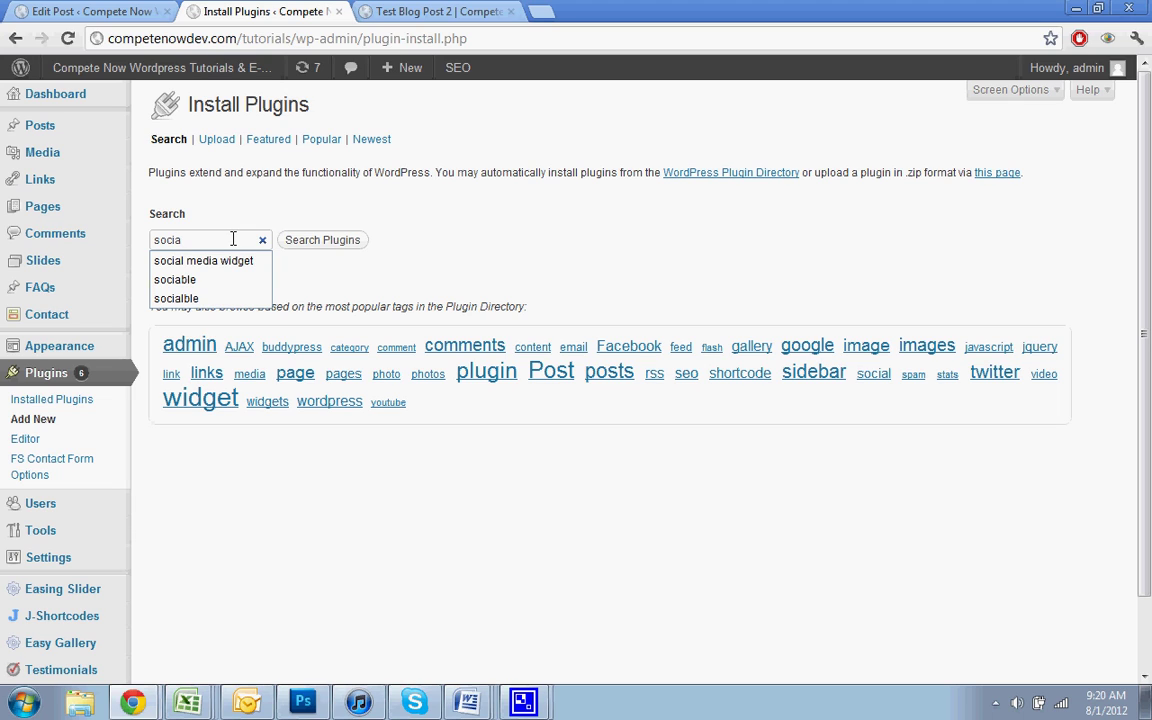
pyautogui.write('ble')
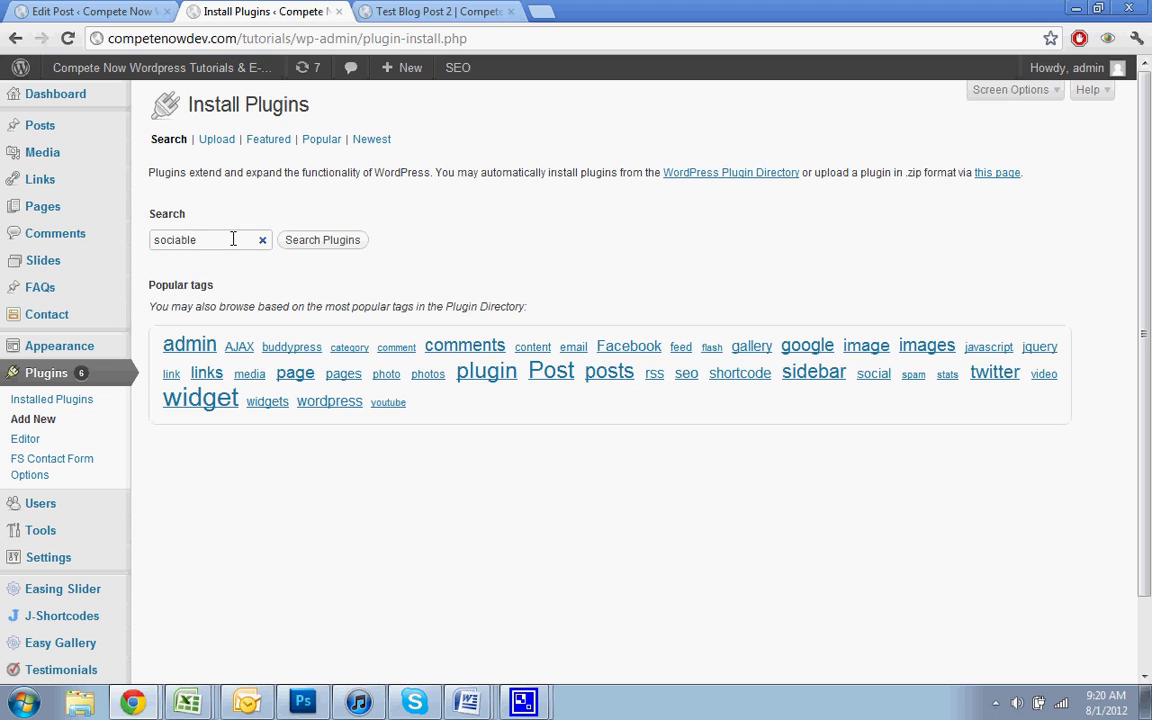
pyautogui.press('Return')
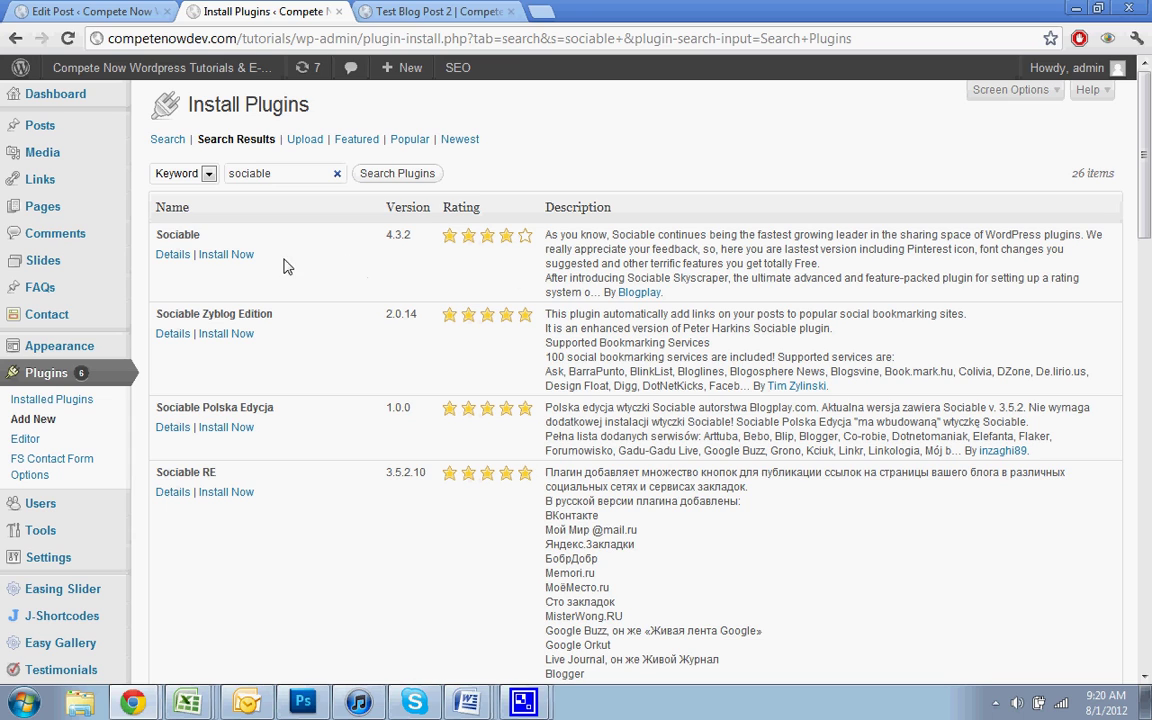
pyautogui.click(222, 254)
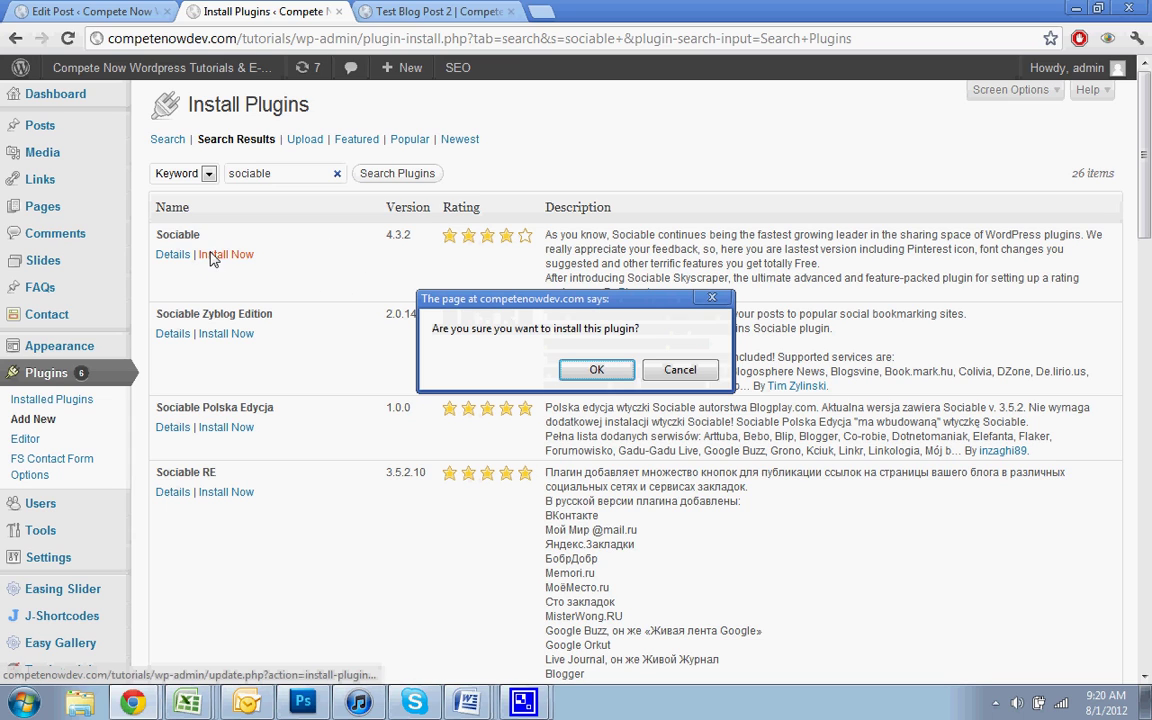
pyautogui.click(575, 370)
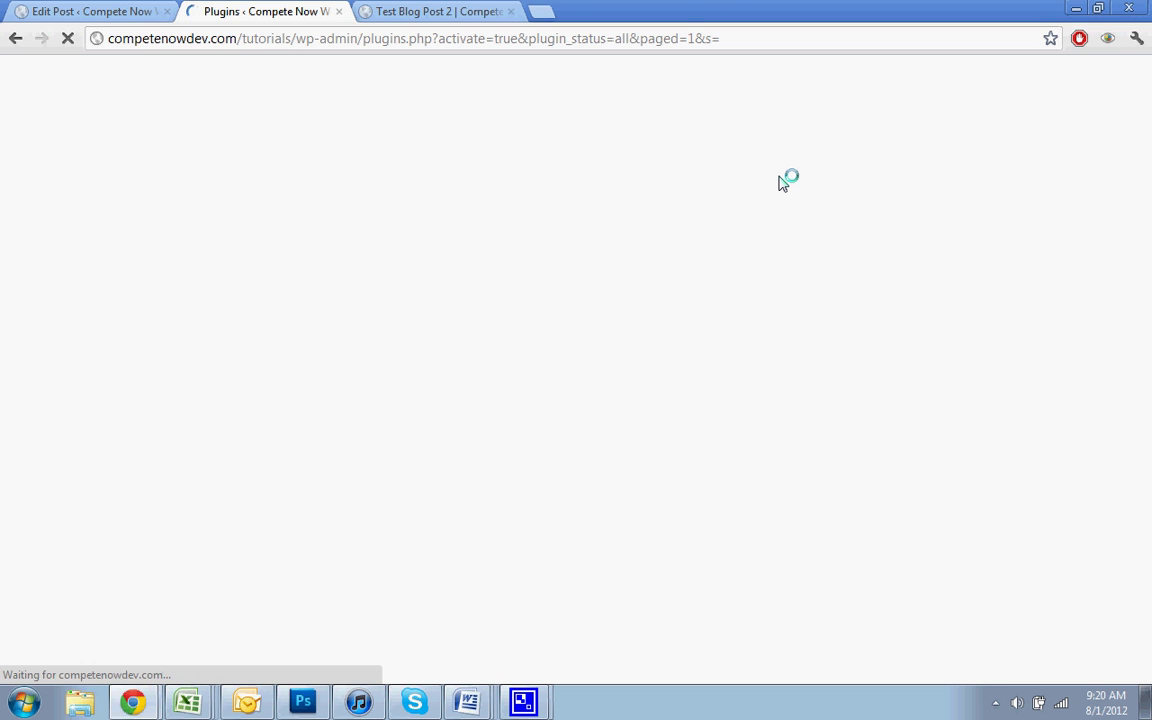
# - Open the Select Sociable Plugin page from the installed plugins list
pyautogui.scroll(-3, 783, 183)
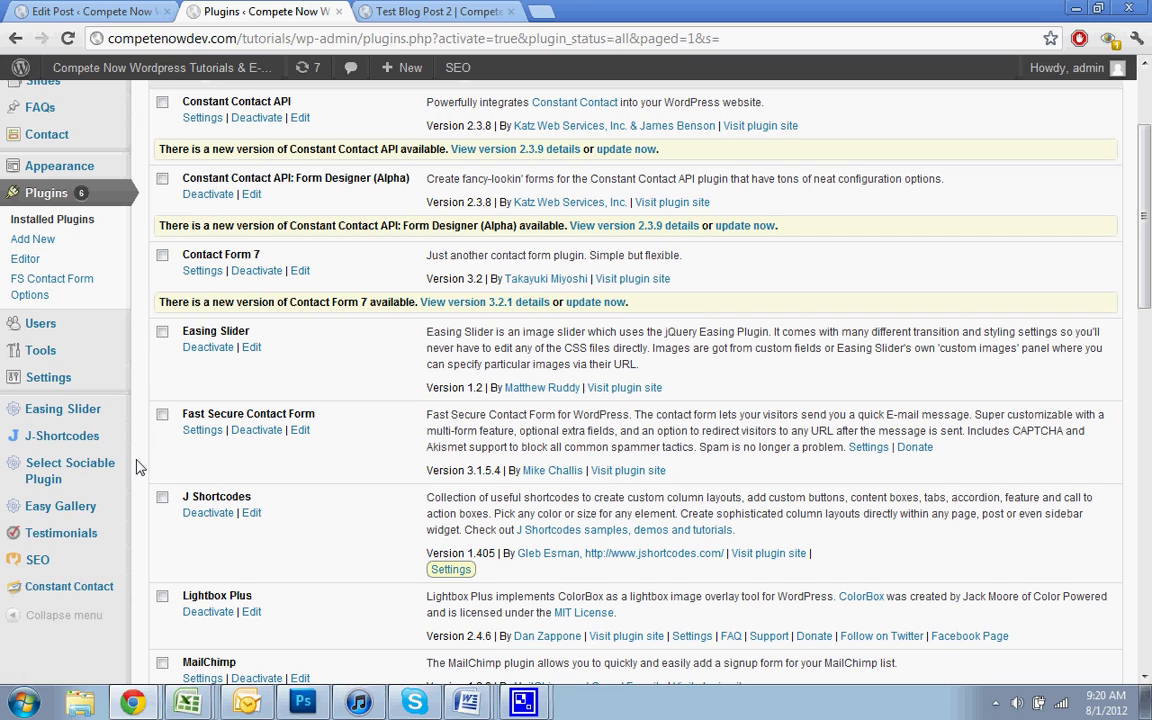
pyautogui.moveTo(103, 470)
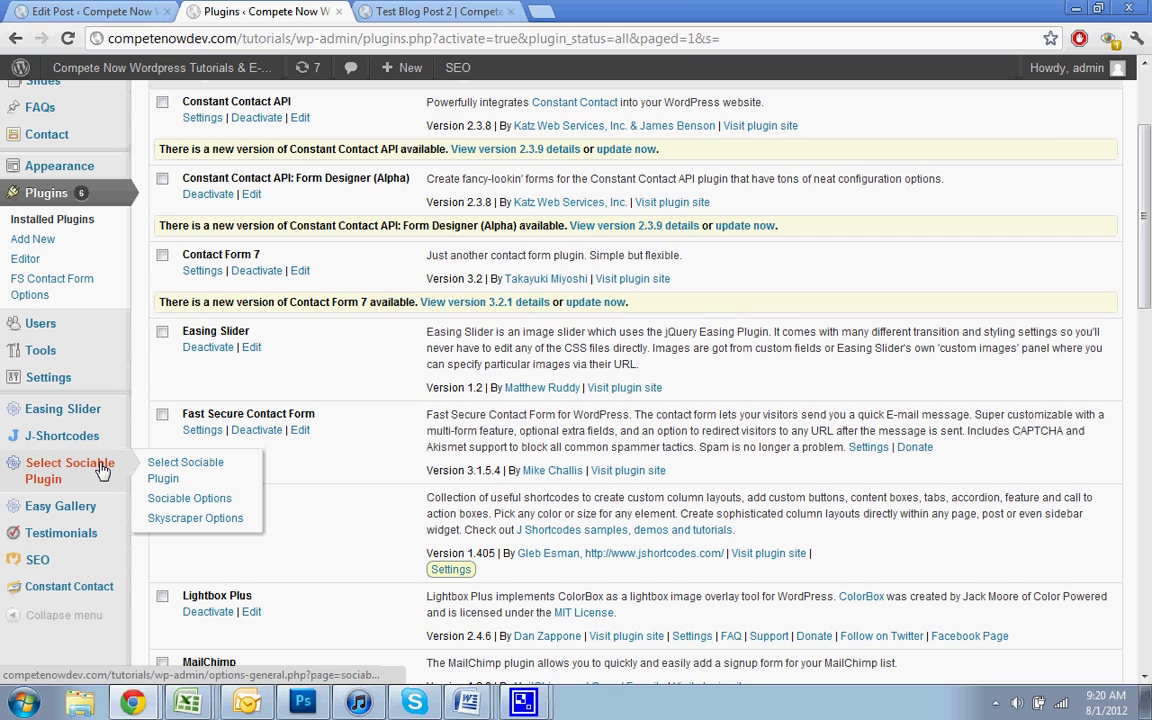
pyautogui.click(103, 470)
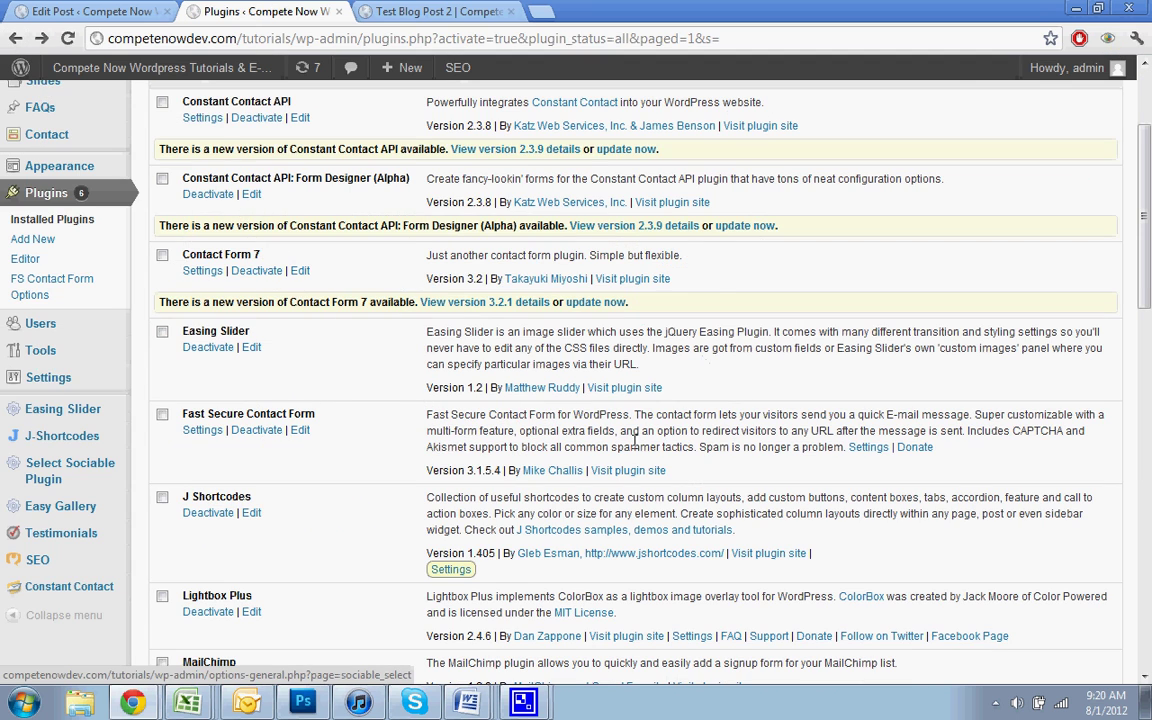
# - Look through the installed plugins list and search it for "simple"
pyautogui.scroll(2, 620, 450)
pyautogui.scroll(-6, 570, 465)
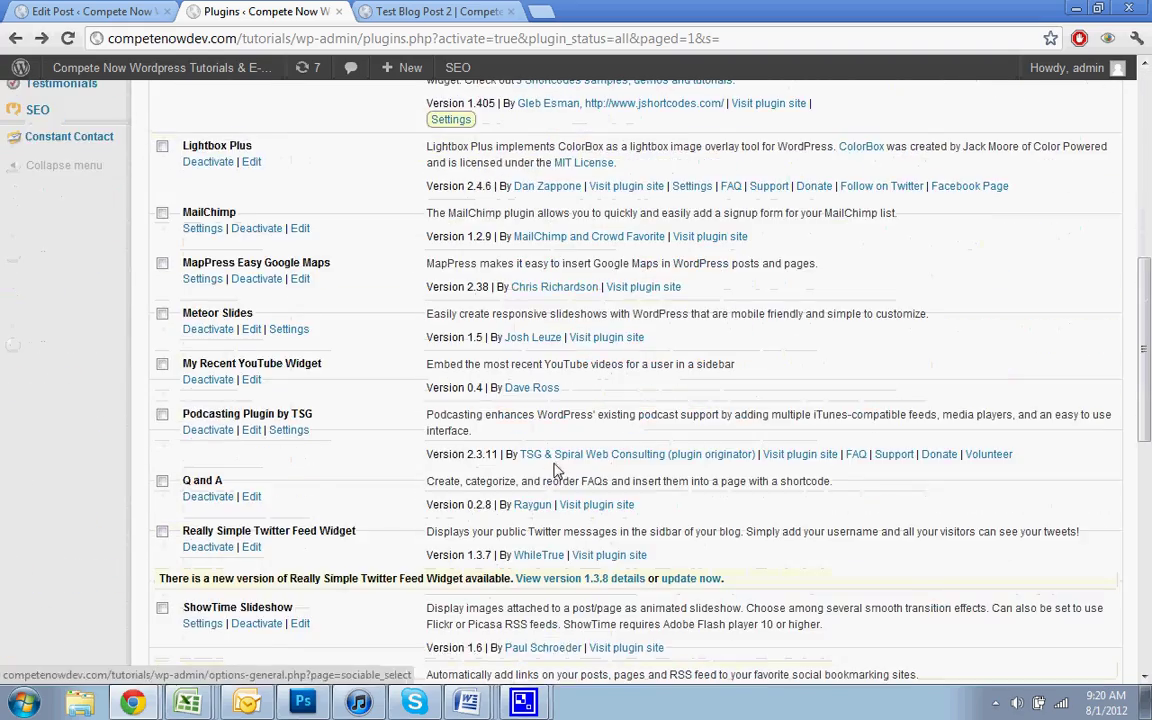
pyautogui.scroll(-3, 557, 470)
pyautogui.scroll(-6, 557, 470)
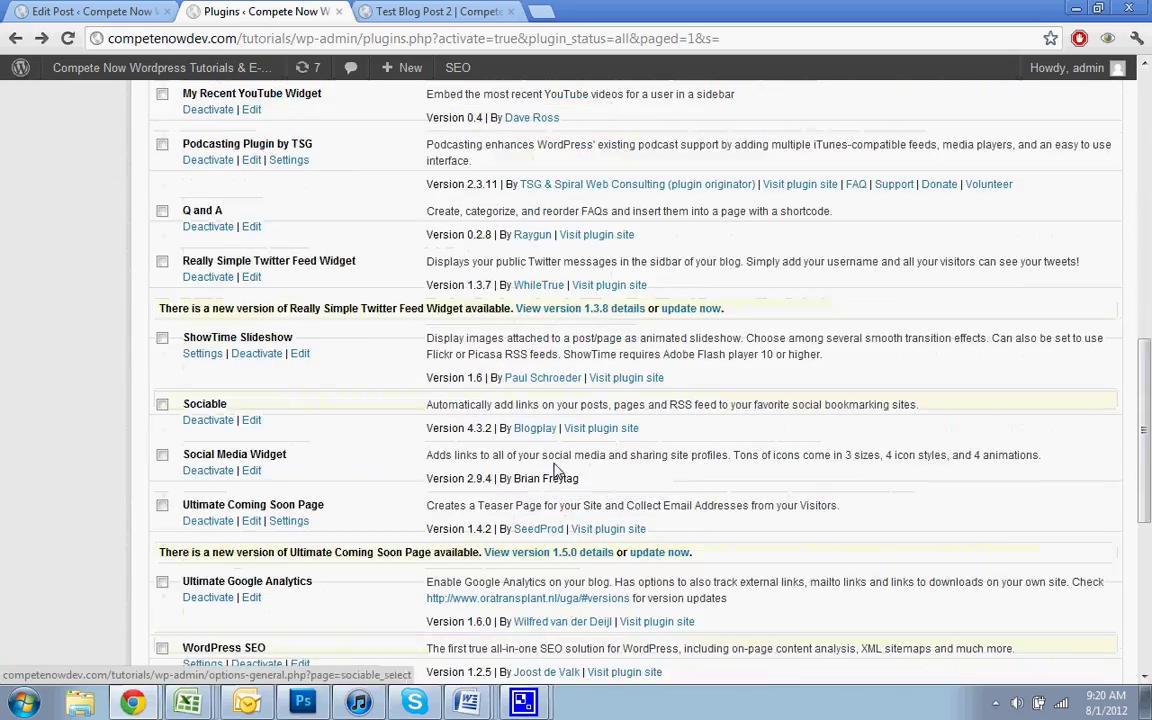
pyautogui.scroll(-4, 556, 463)
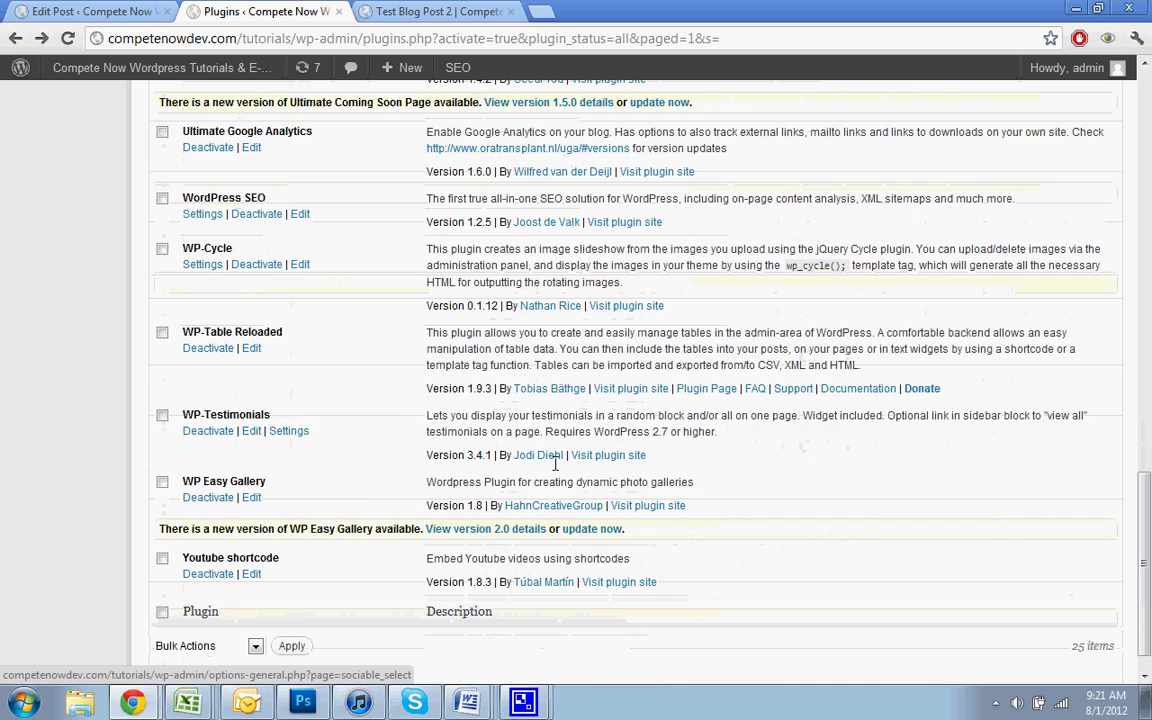
pyautogui.scroll(15, 553, 470)
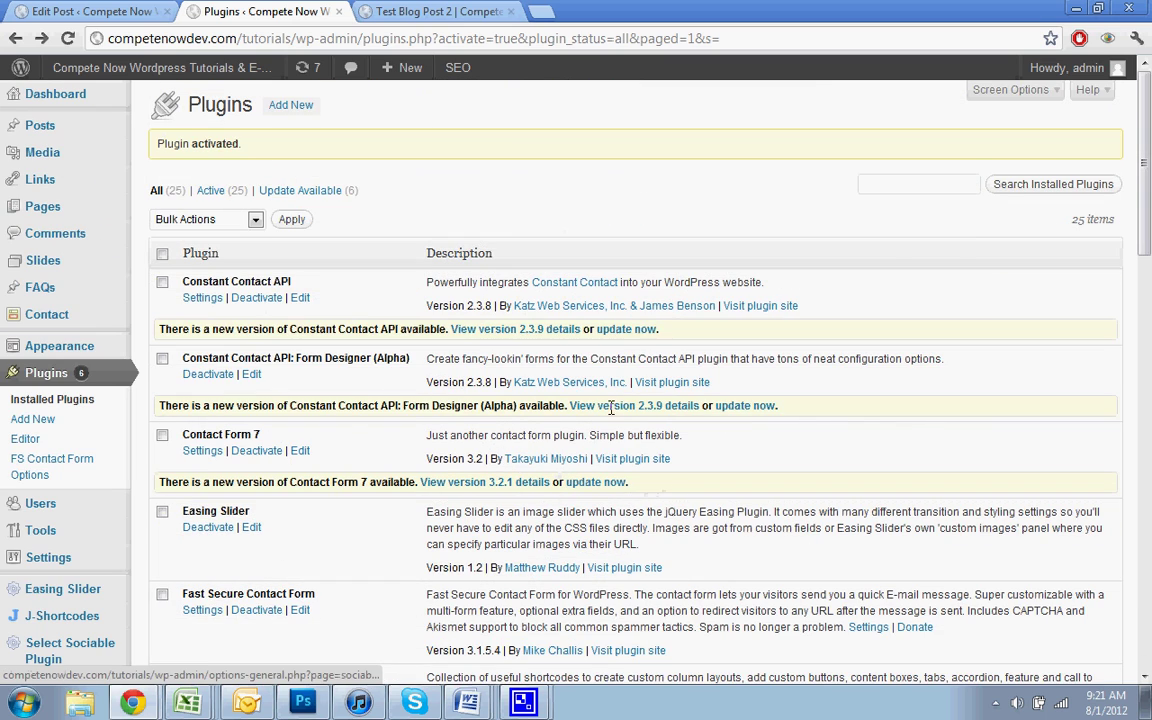
pyautogui.click(938, 188)
pyautogui.write('simple')
pyautogui.press('Return')
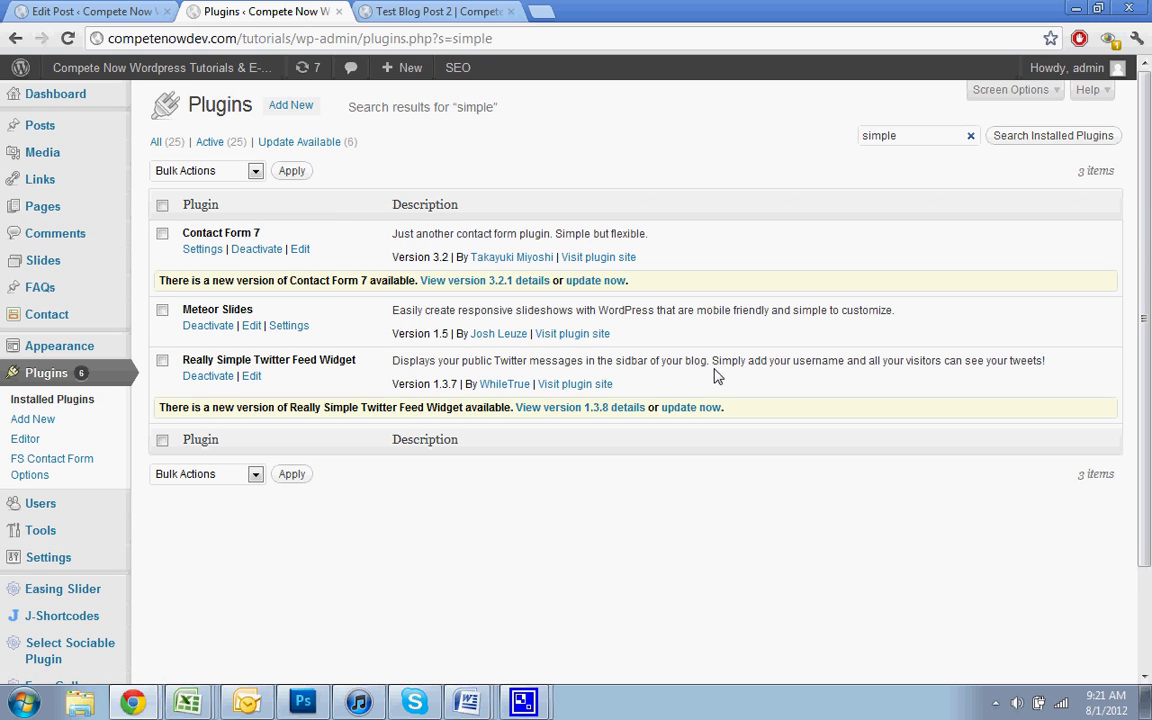
pyautogui.scroll(-2, 391, 571)
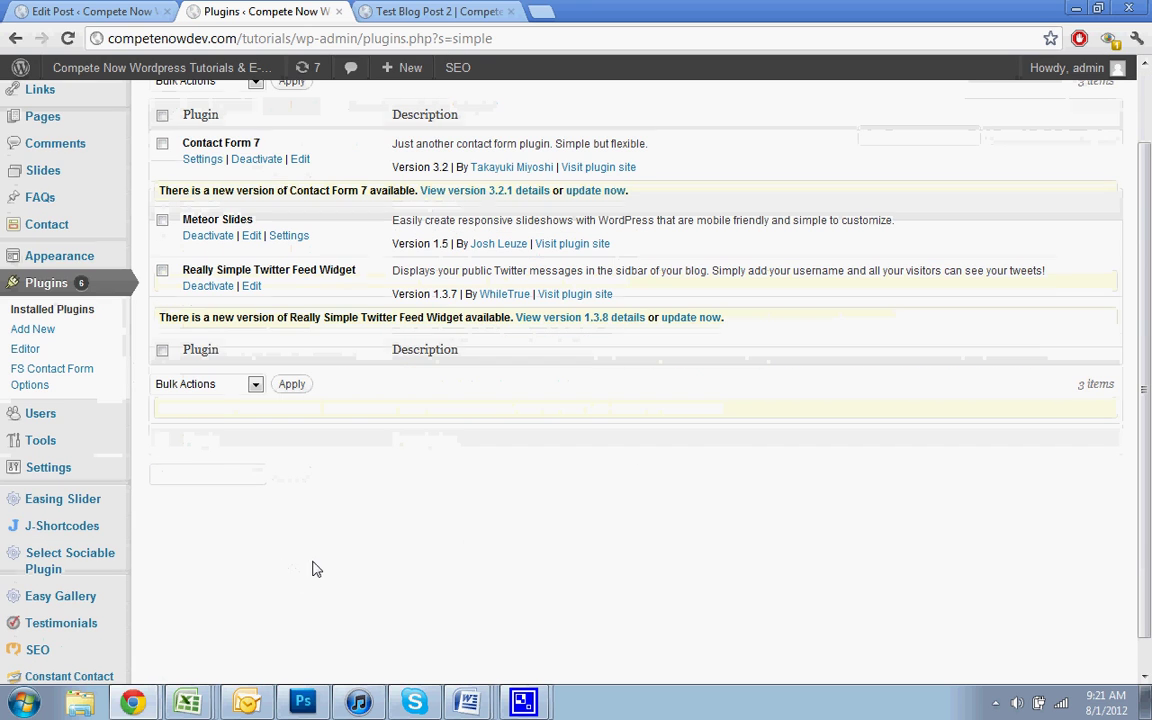
pyautogui.scroll(2, 313, 569)
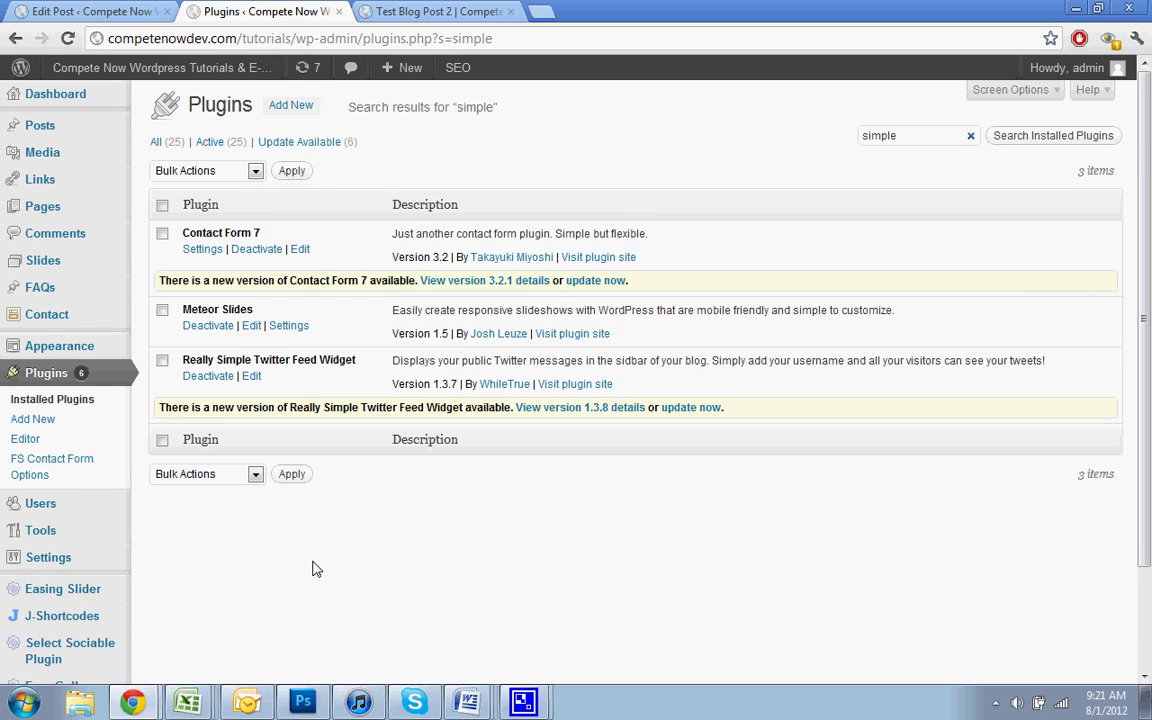
# - Open the Sociable plugin selection page and compare the Skyscraper and Classic versions
pyautogui.scroll(-3, 313, 569)
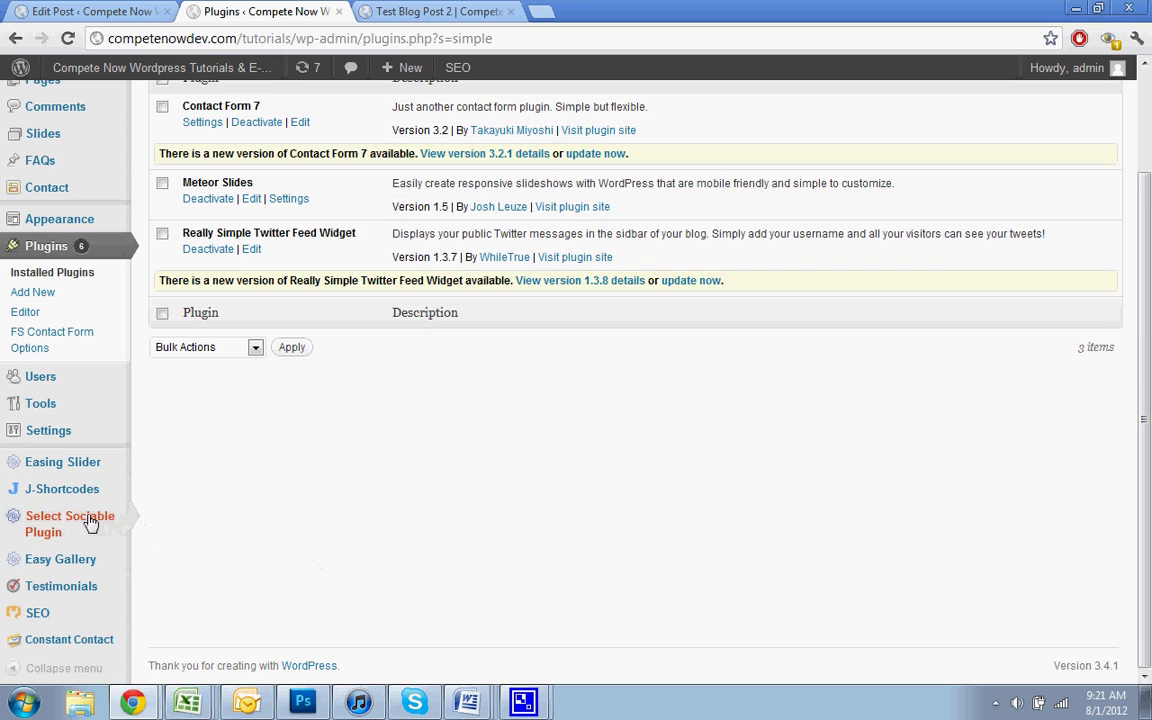
pyautogui.moveTo(90, 522)
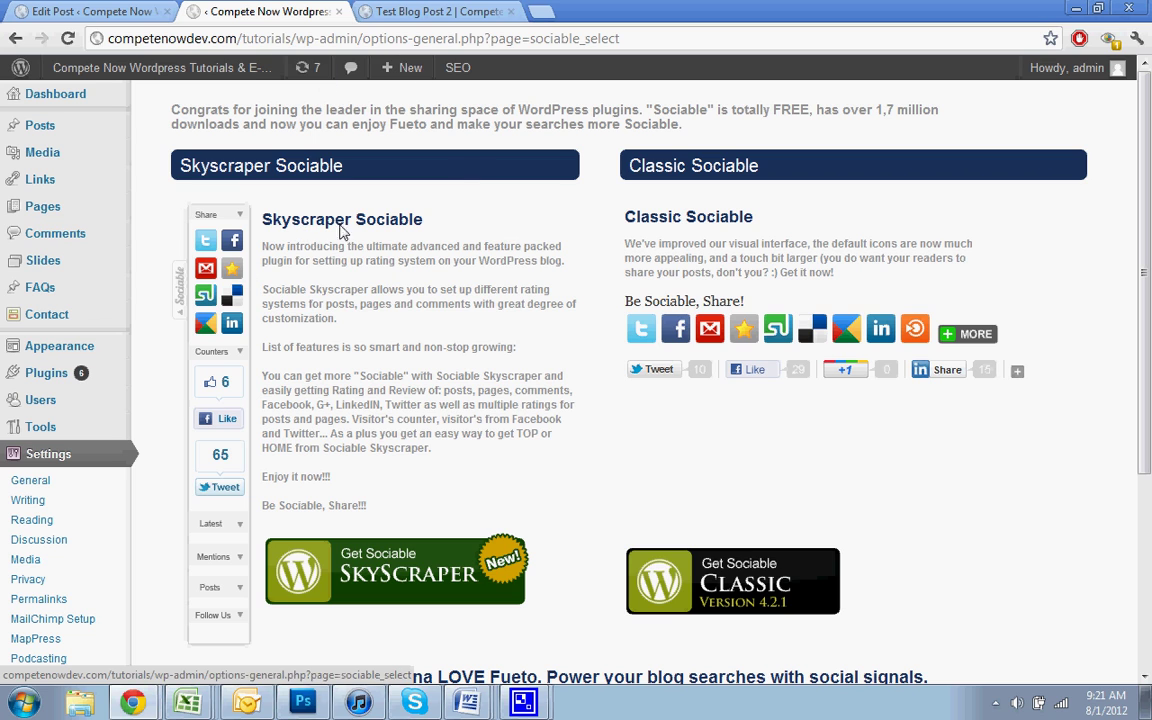
pyautogui.moveTo(627, 216); pyautogui.dragTo(757, 218)
pyautogui.click(765, 224)
pyautogui.scroll(-3, 883, 366)
pyautogui.scroll(3, 885, 368)
pyautogui.scroll(-1, 883, 366)
pyautogui.scroll(-2, 192, 352)
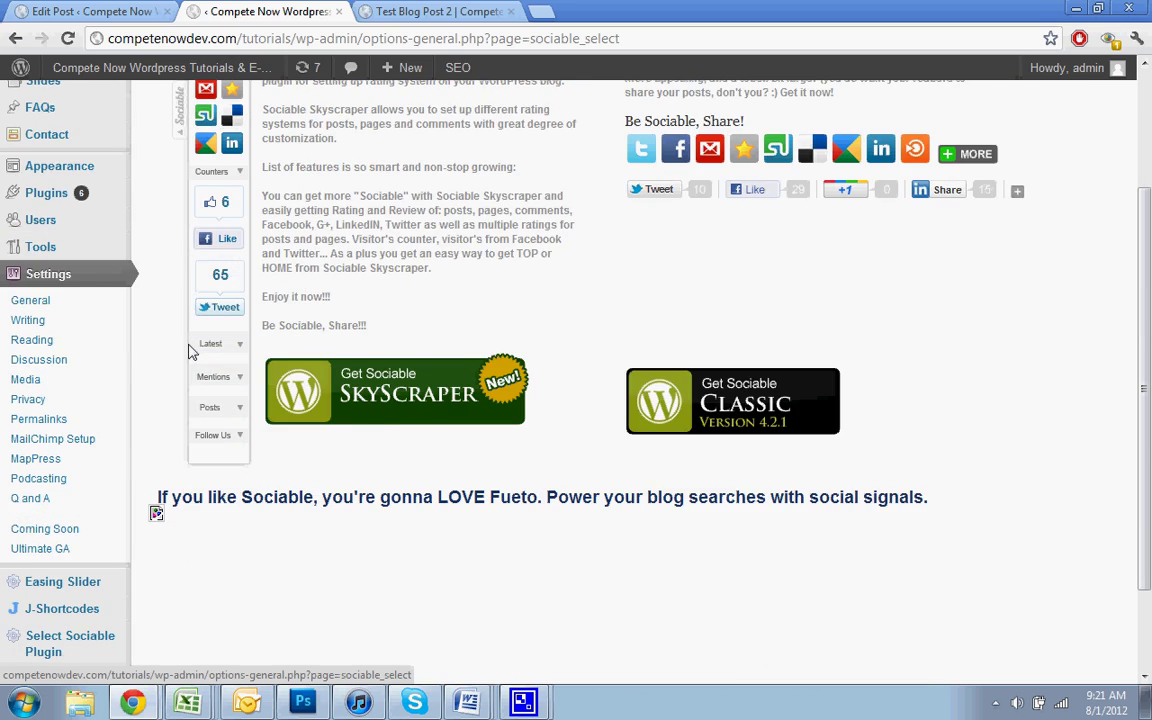
pyautogui.scroll(3, 703, 200)
pyautogui.scroll(-3, 630, 386)
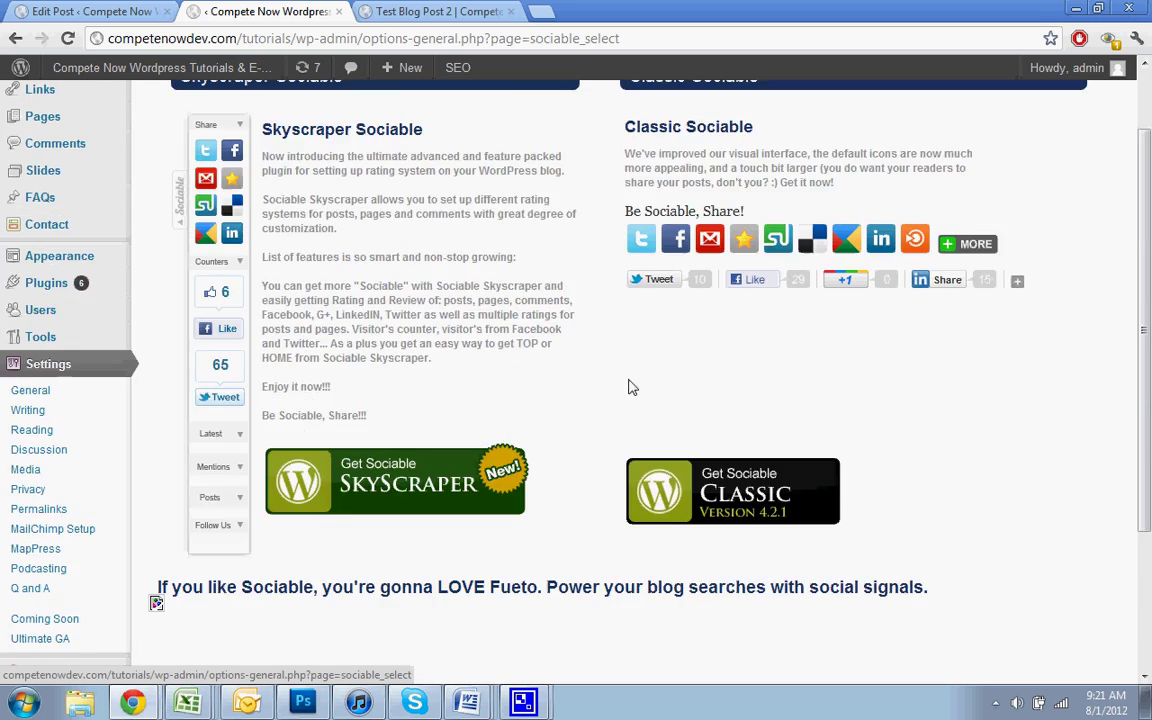
# - Open the Sociable Options page and check the live preview of the share icons
pyautogui.moveTo(89, 524)
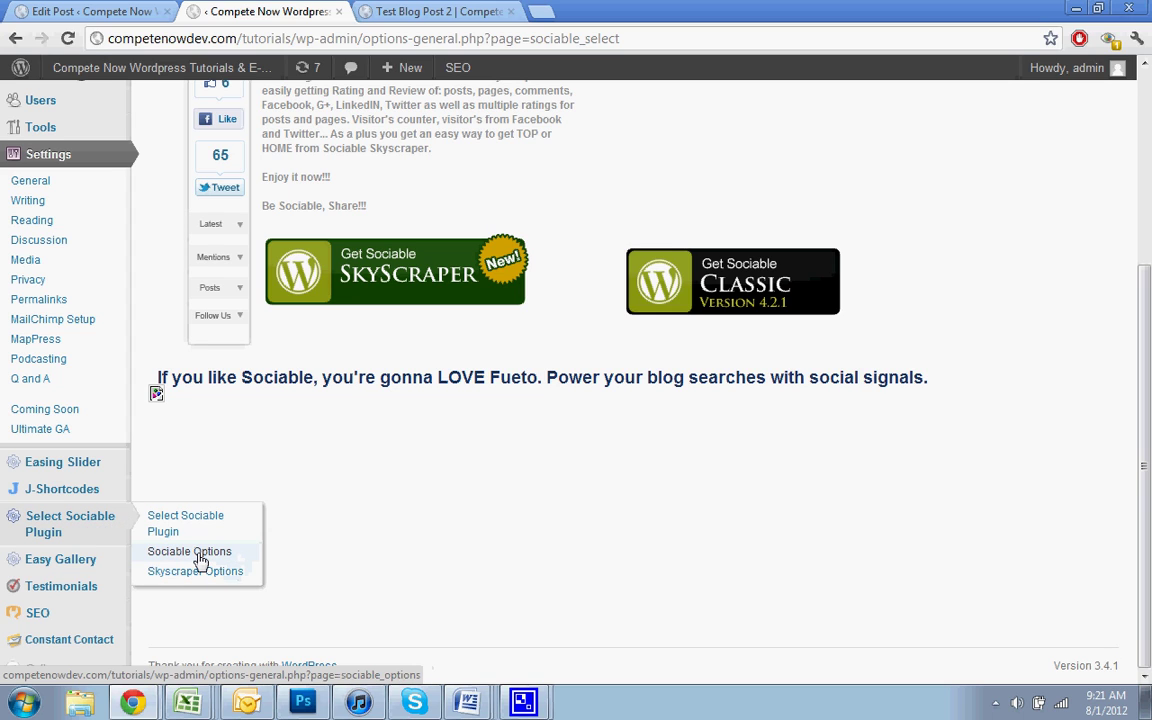
pyautogui.click(187, 560)
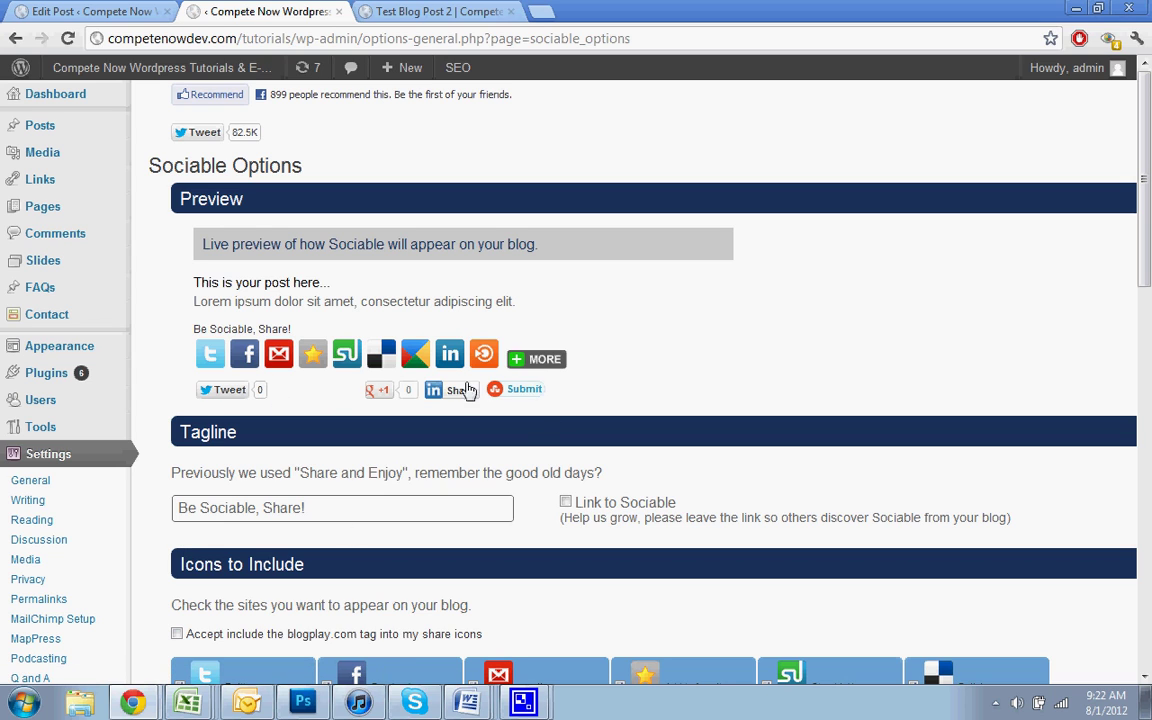
pyautogui.moveTo(566, 361)
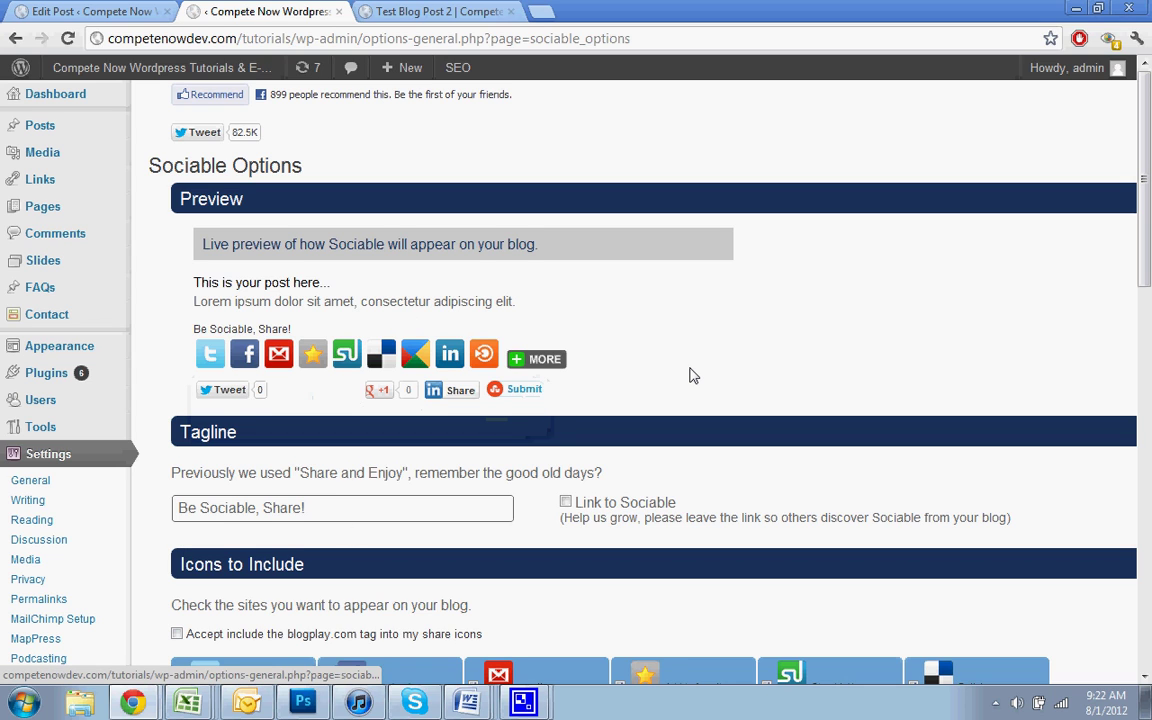
# - Replace the Sociable tagline with "Did you enjoy this? Share it!"
pyautogui.scroll(-1, 689, 375)
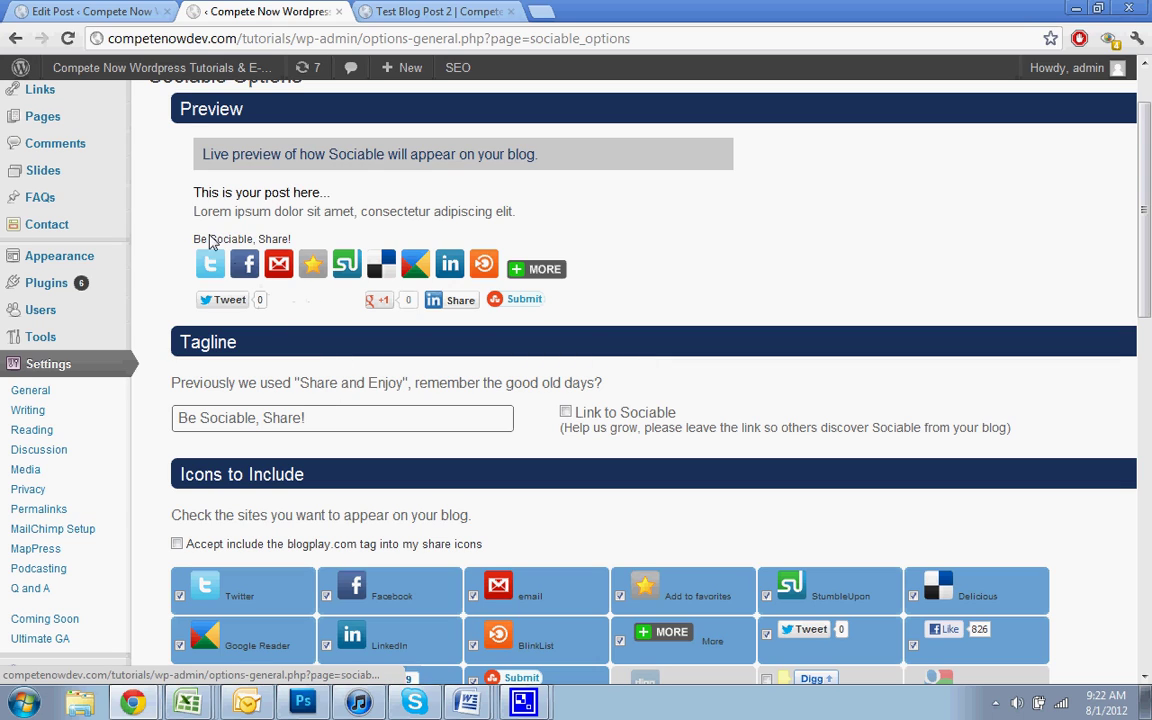
pyautogui.moveTo(200, 239); pyautogui.dragTo(152, 401)
pyautogui.click(362, 430)
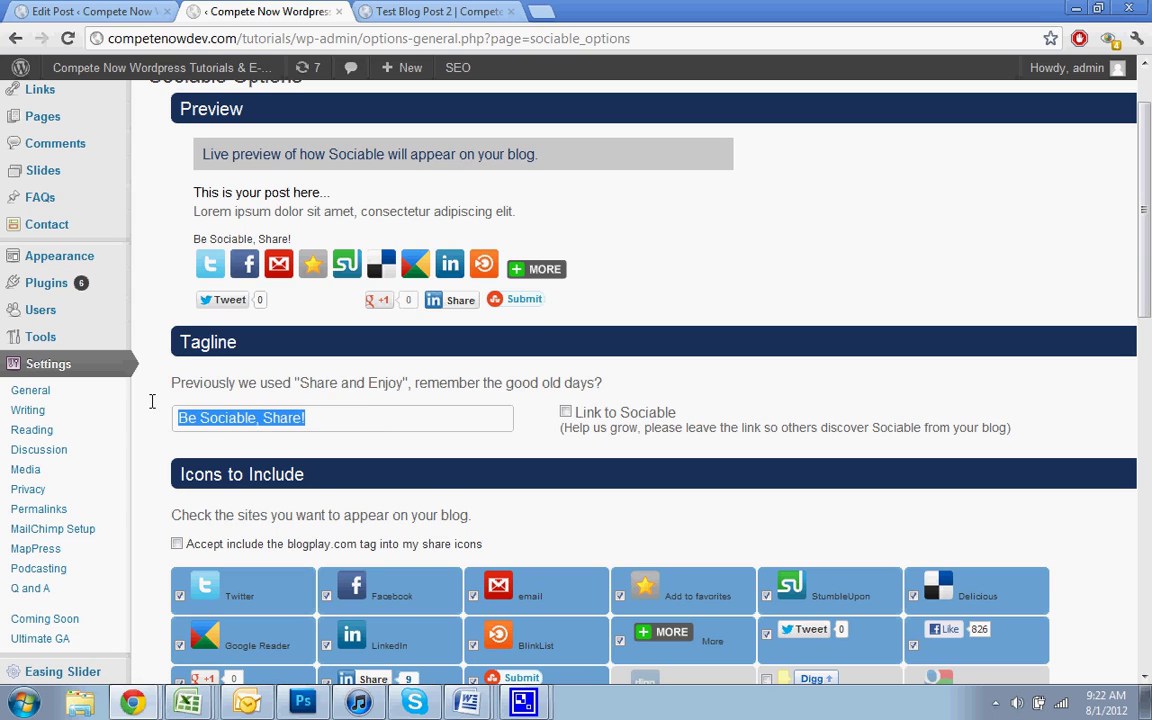
pyautogui.write('Did you enjoy')
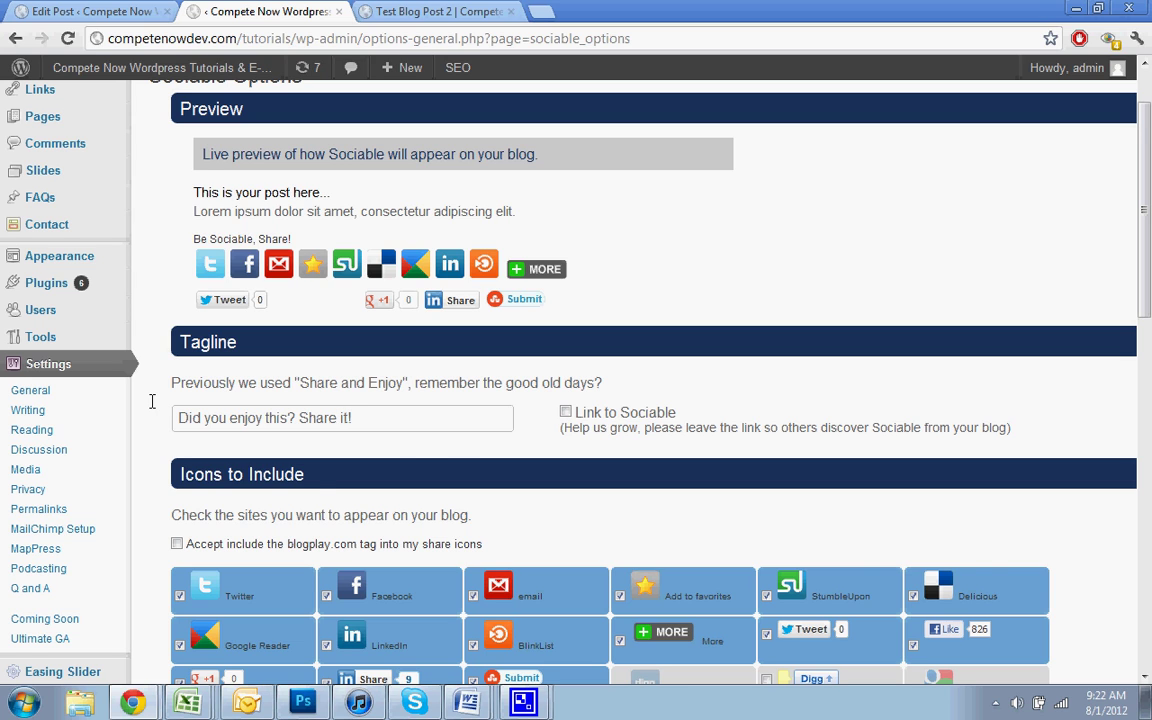
# - Exclude the BlinkList icon from the sharing sites that appear on the blog
pyautogui.scroll(-1, 300, 436)
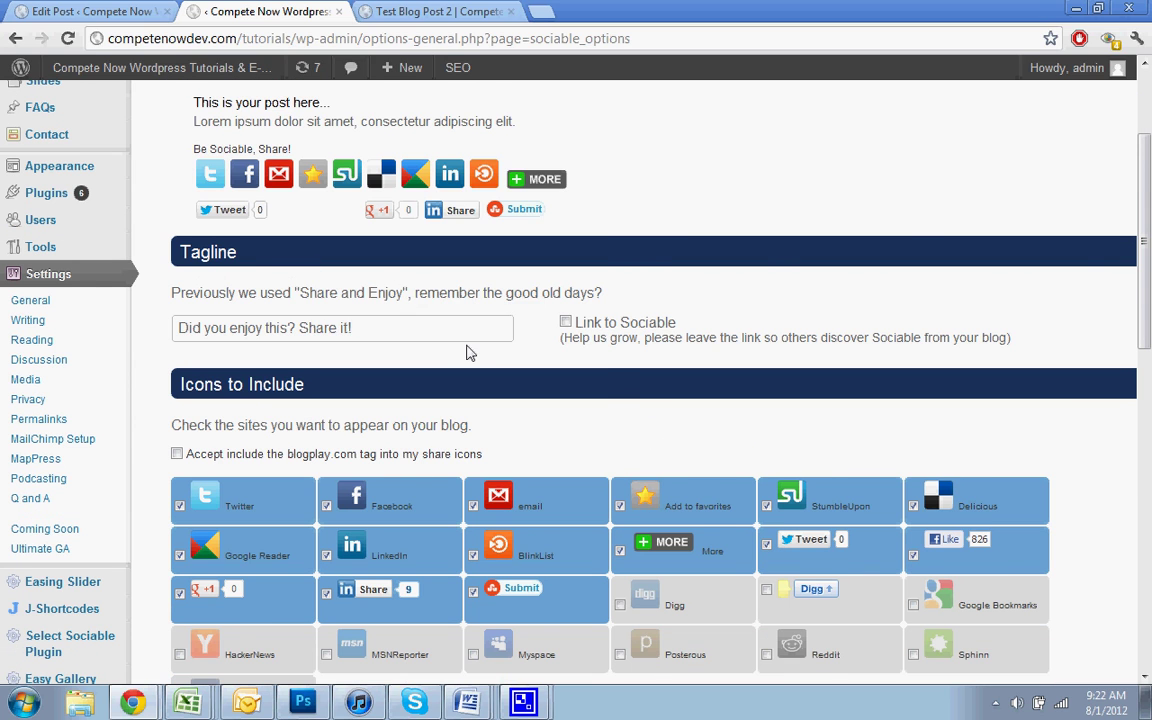
pyautogui.scroll(-1, 470, 352)
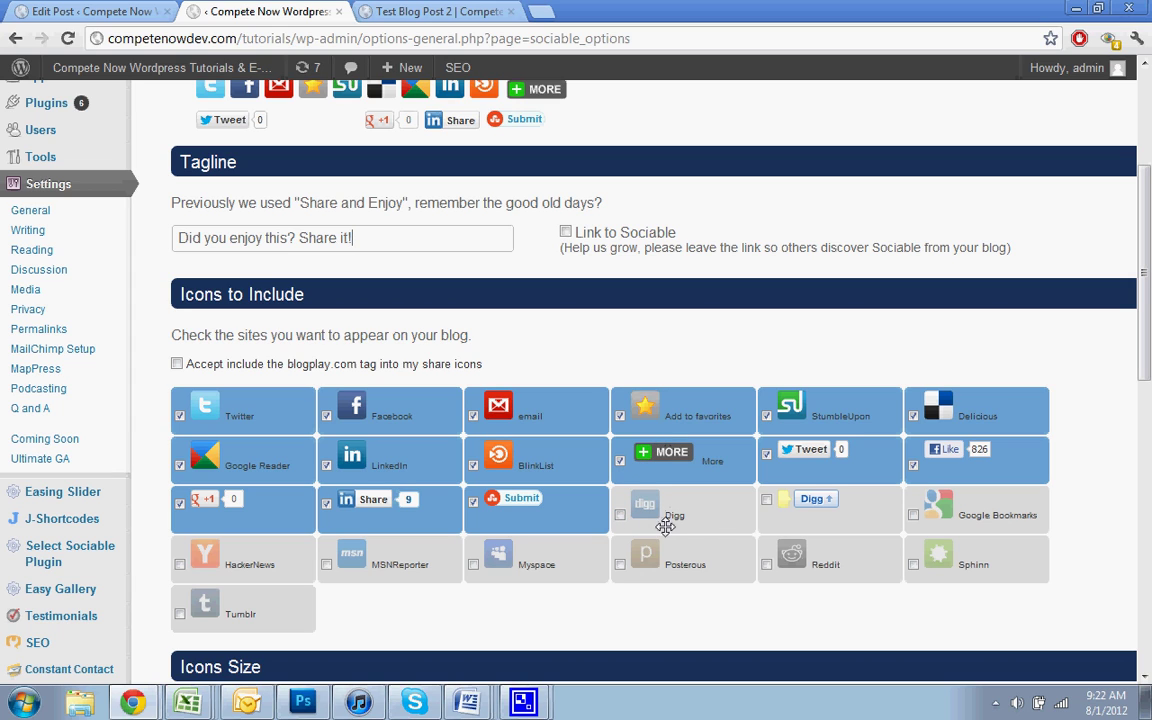
pyautogui.scroll(-3, 525, 396)
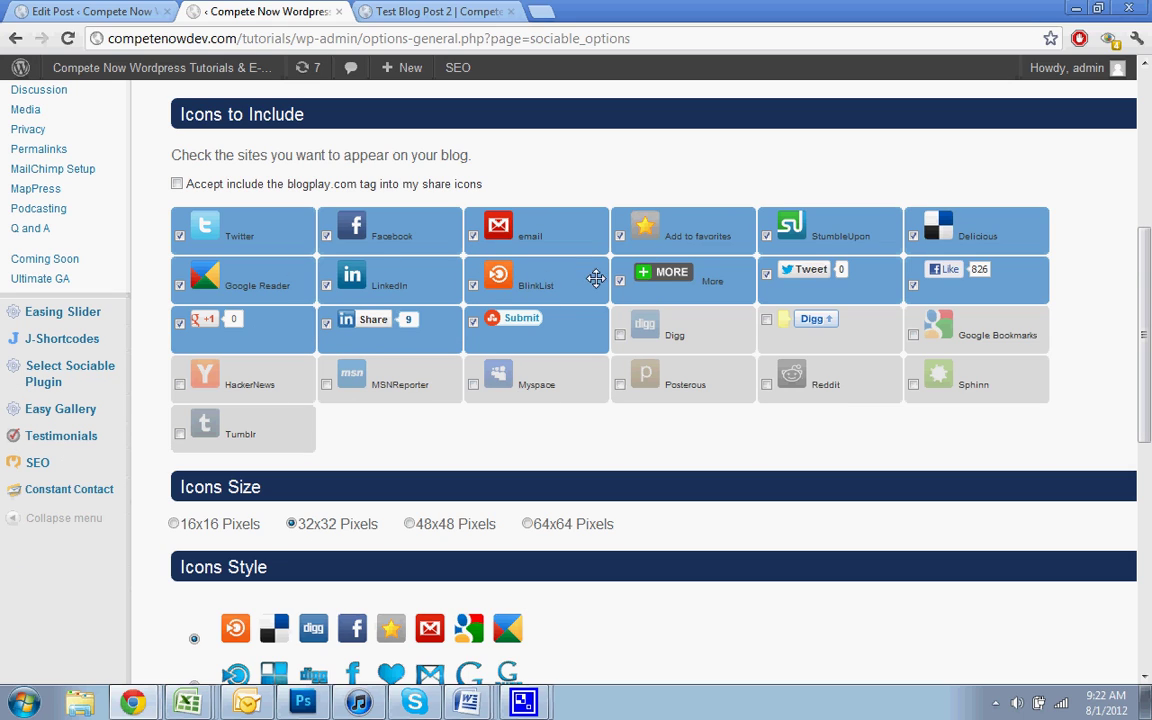
pyautogui.click(474, 286)
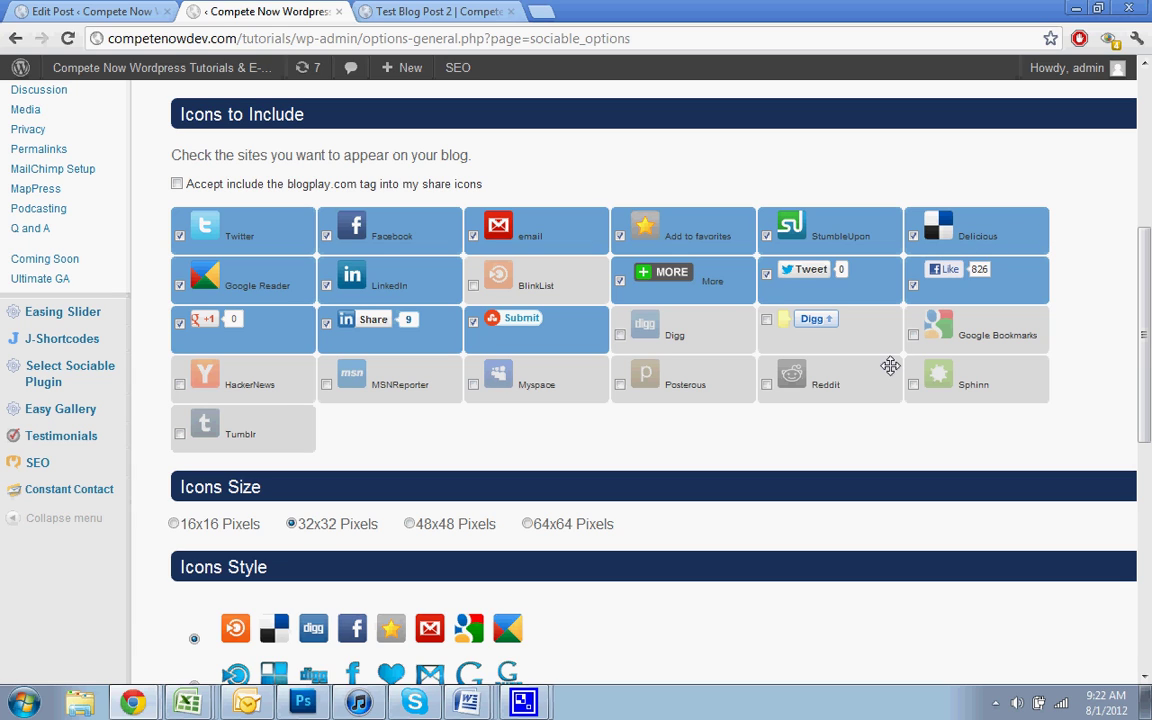
# - Allow Sociable to insert itself on the Blog page in the Locations settings, leaving the Home page excluded
pyautogui.scroll(-1, 680, 415)
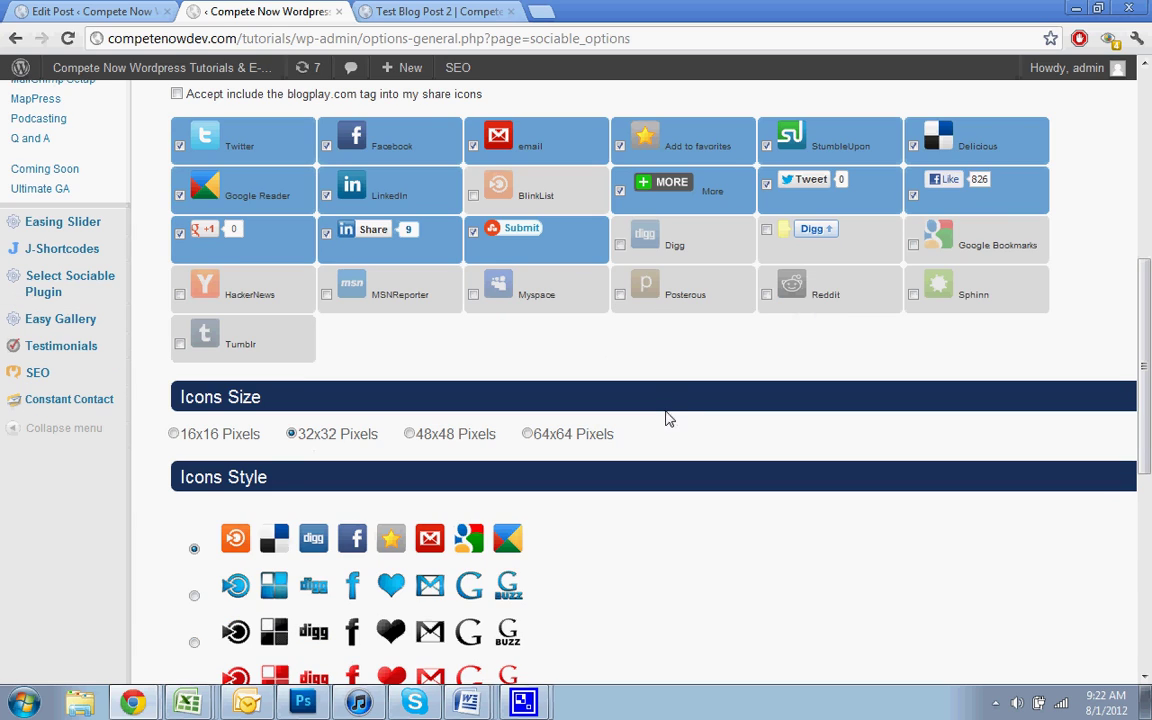
pyautogui.scroll(-1, 666, 420)
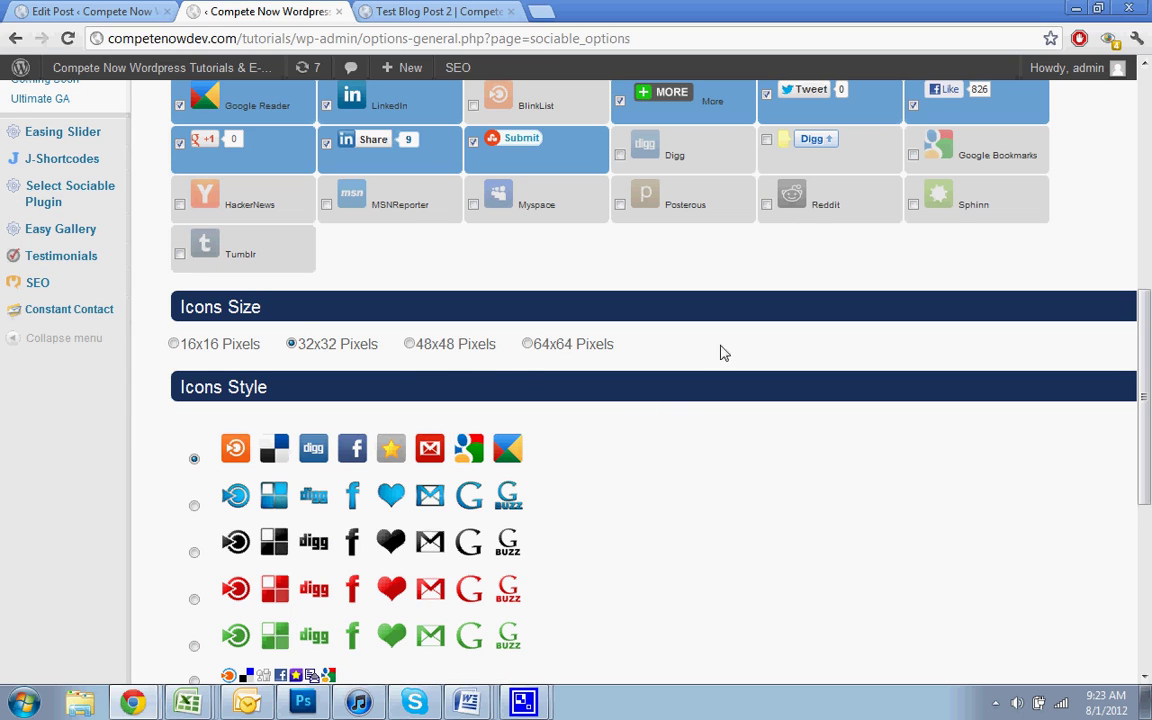
pyautogui.scroll(-1, 658, 391)
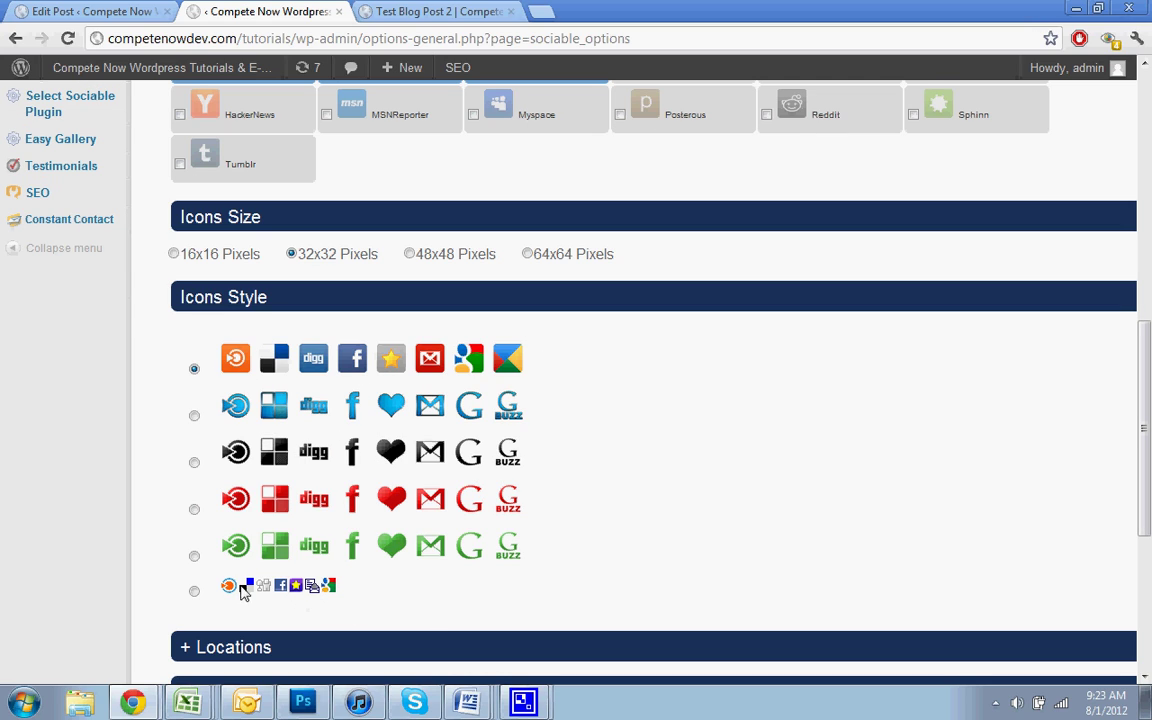
pyautogui.scroll(-3, 760, 450)
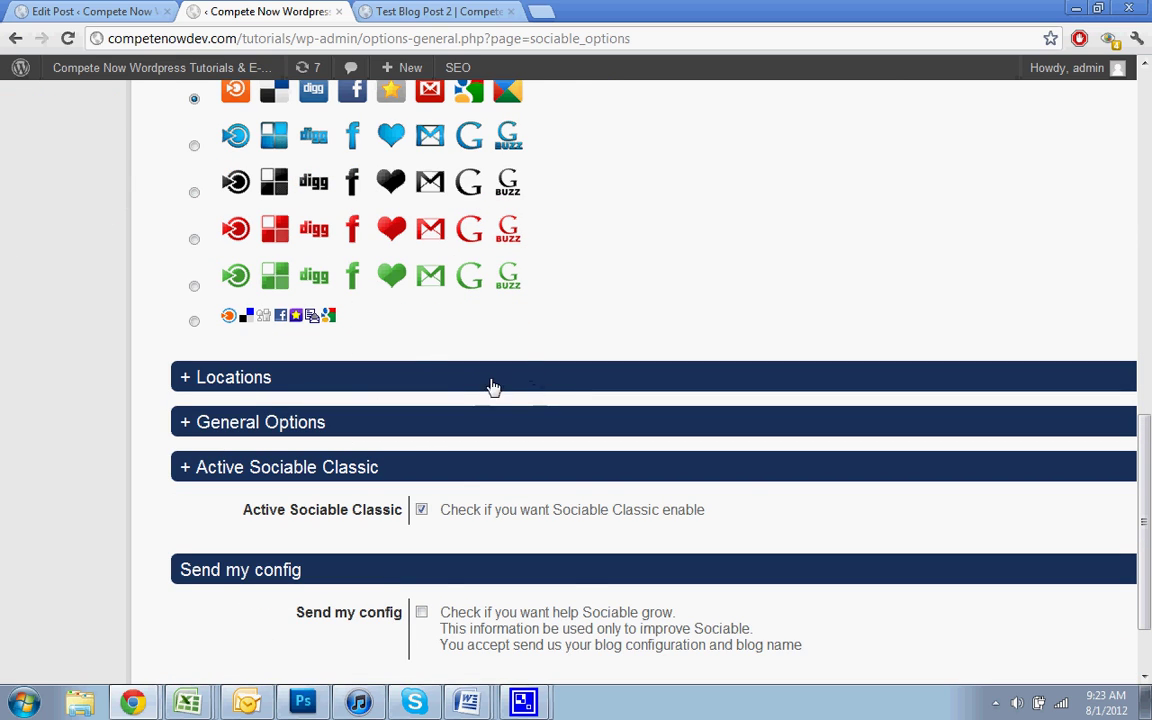
pyautogui.click(240, 376)
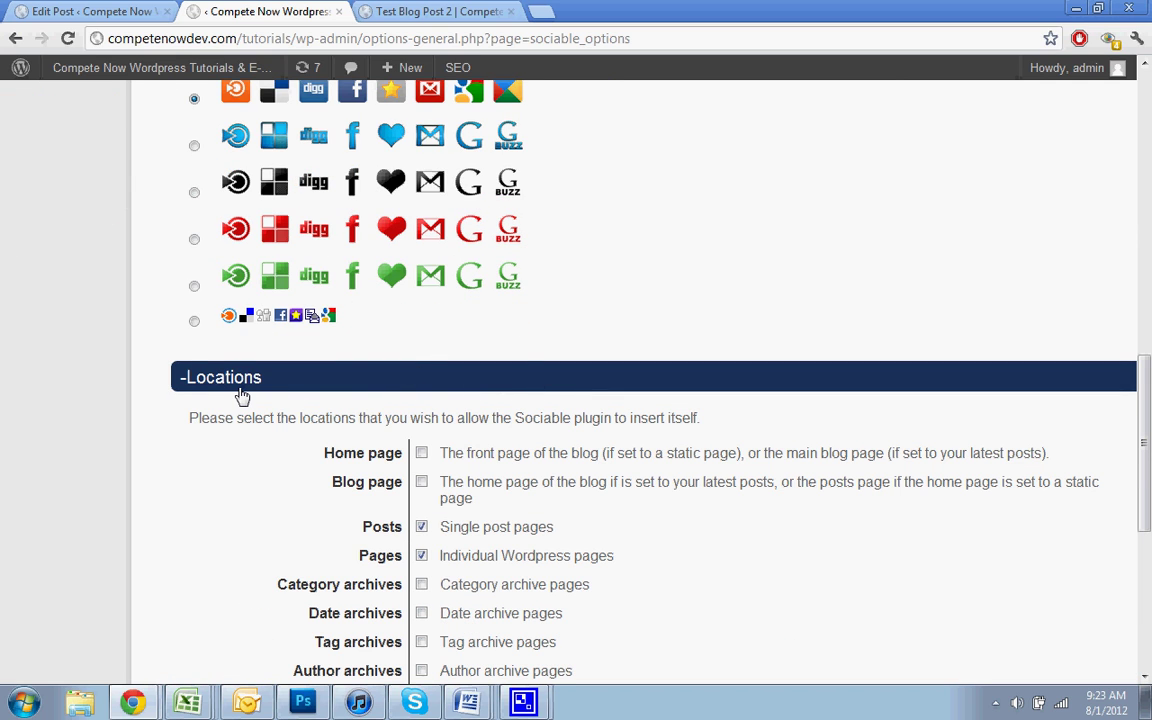
pyautogui.scroll(-1, 450, 406)
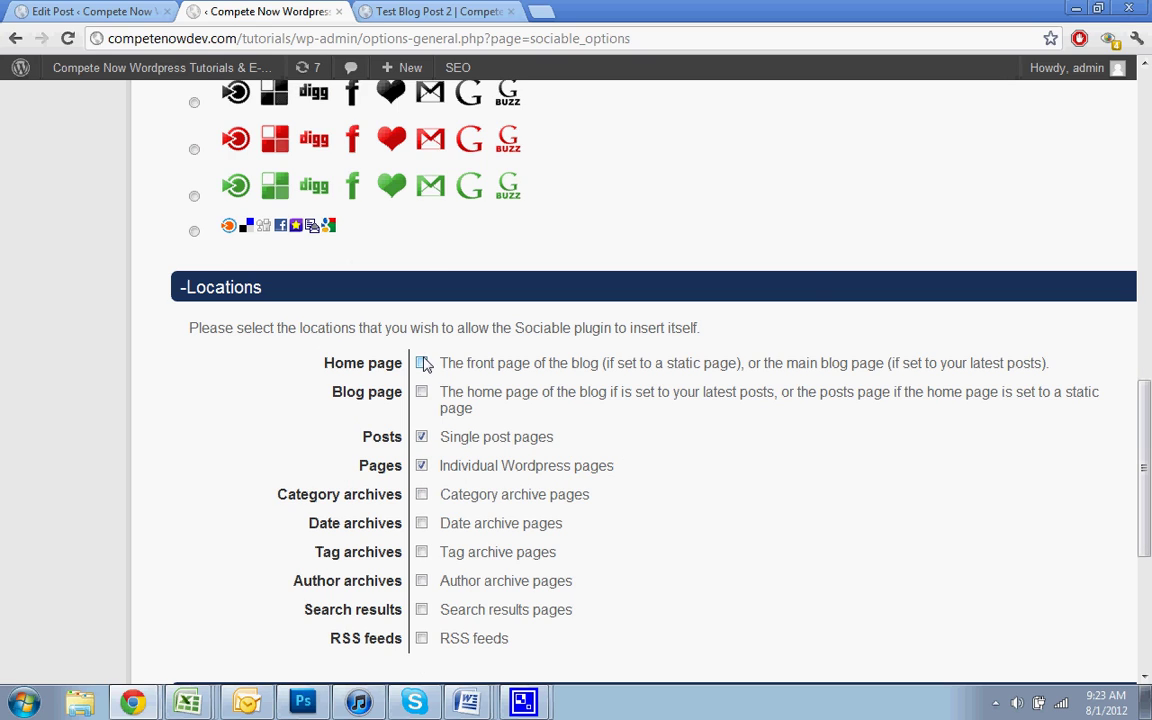
pyautogui.click(422, 364)
pyautogui.click(421, 394)
# - In the General Options, set Sociable to show up at both the top and bottom of the content
pyautogui.scroll(-3, 616, 420)
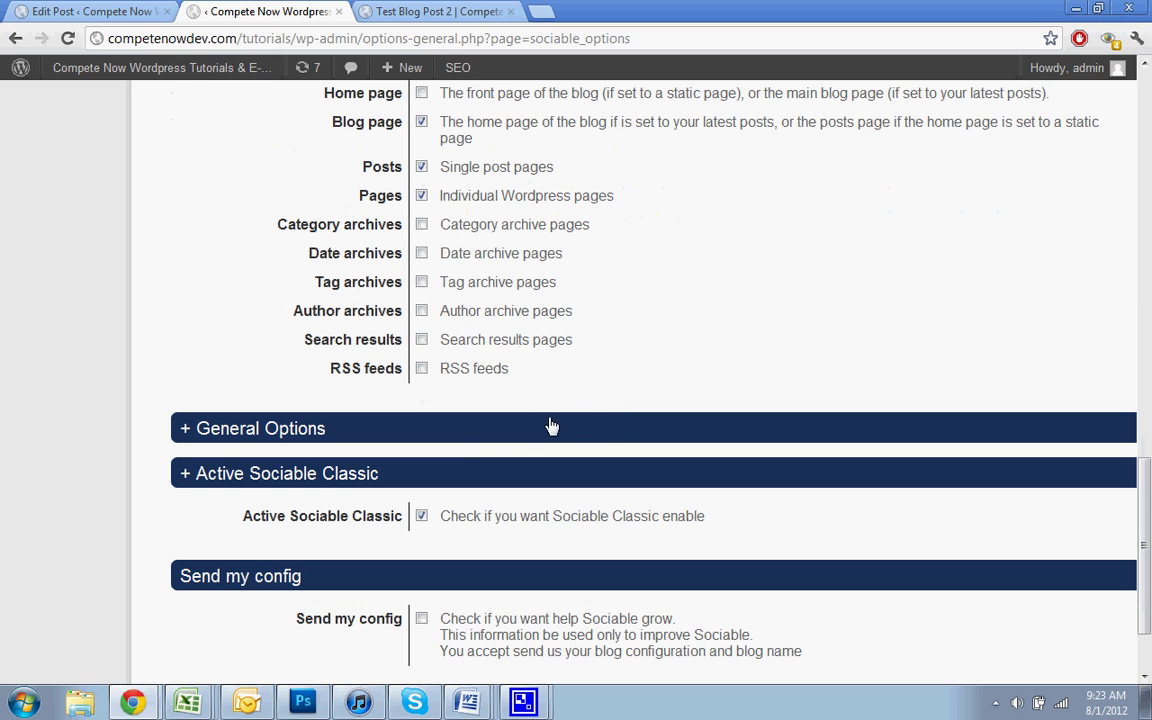
pyautogui.click(239, 432)
pyautogui.scroll(-2, 610, 366)
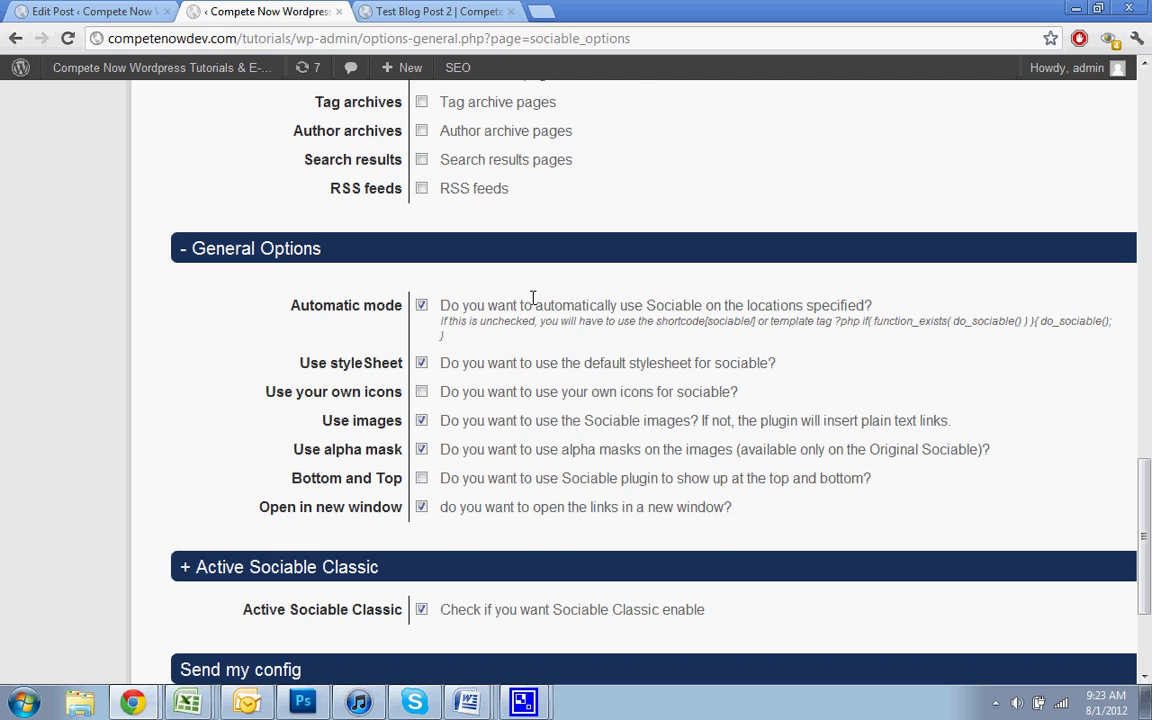
pyautogui.moveTo(549, 305); pyautogui.dragTo(630, 321)
pyautogui.click(631, 320)
pyautogui.scroll(-1, 563, 393)
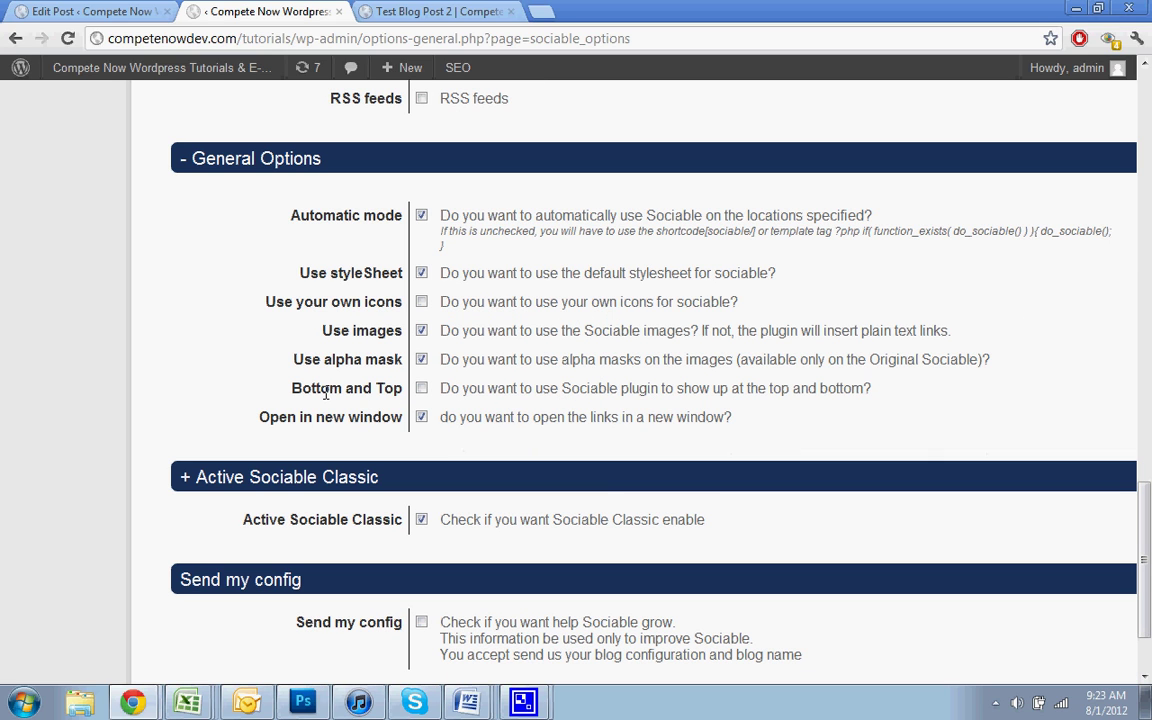
pyautogui.moveTo(476, 387); pyautogui.dragTo(670, 388)
pyautogui.click(700, 381)
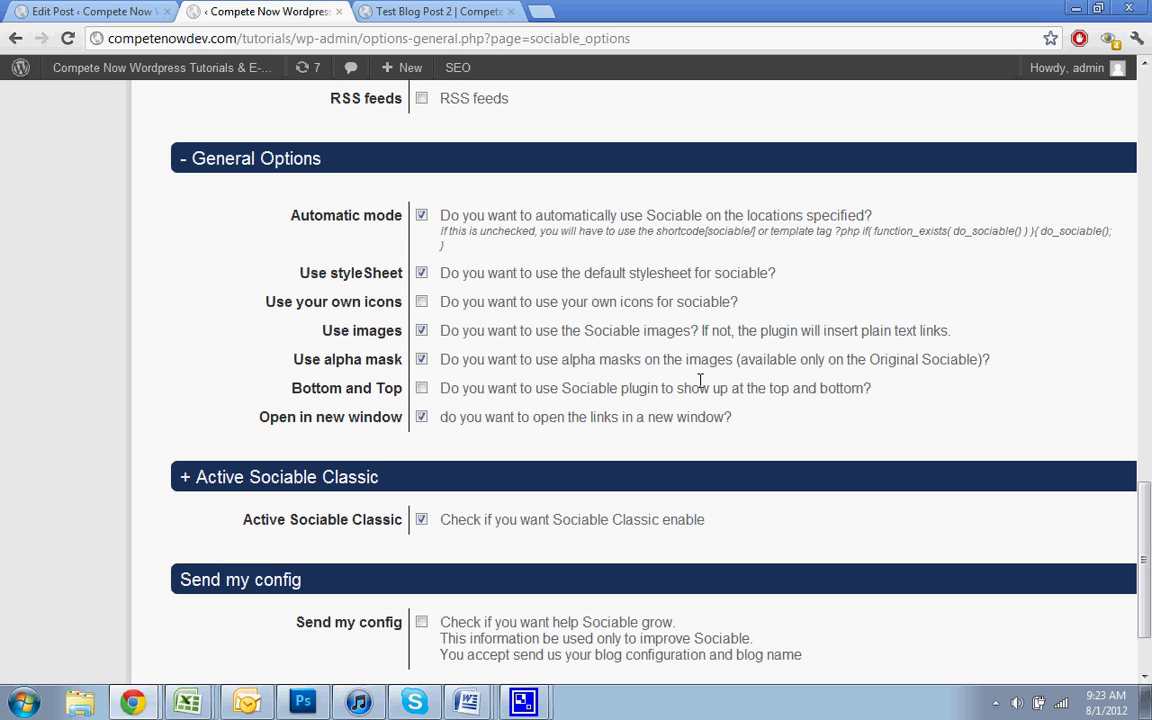
pyautogui.click(422, 389)
# - Save the changed Sociable settings
pyautogui.scroll(-2, 606, 364)
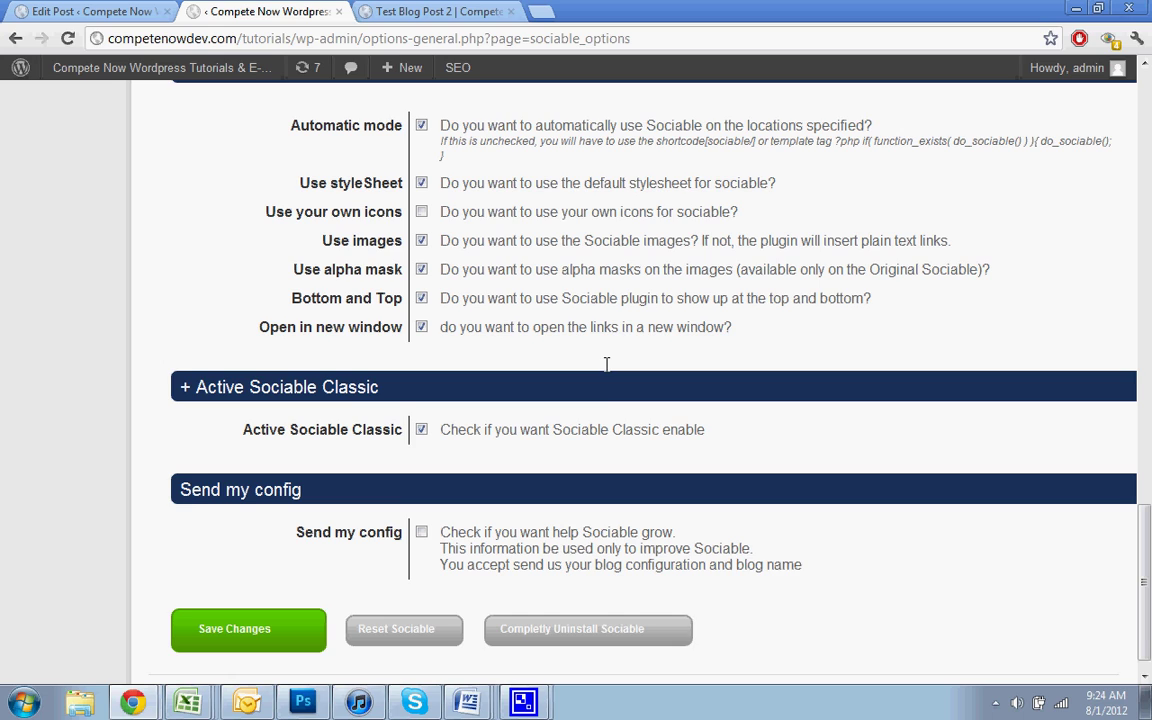
pyautogui.scroll(-1, 606, 364)
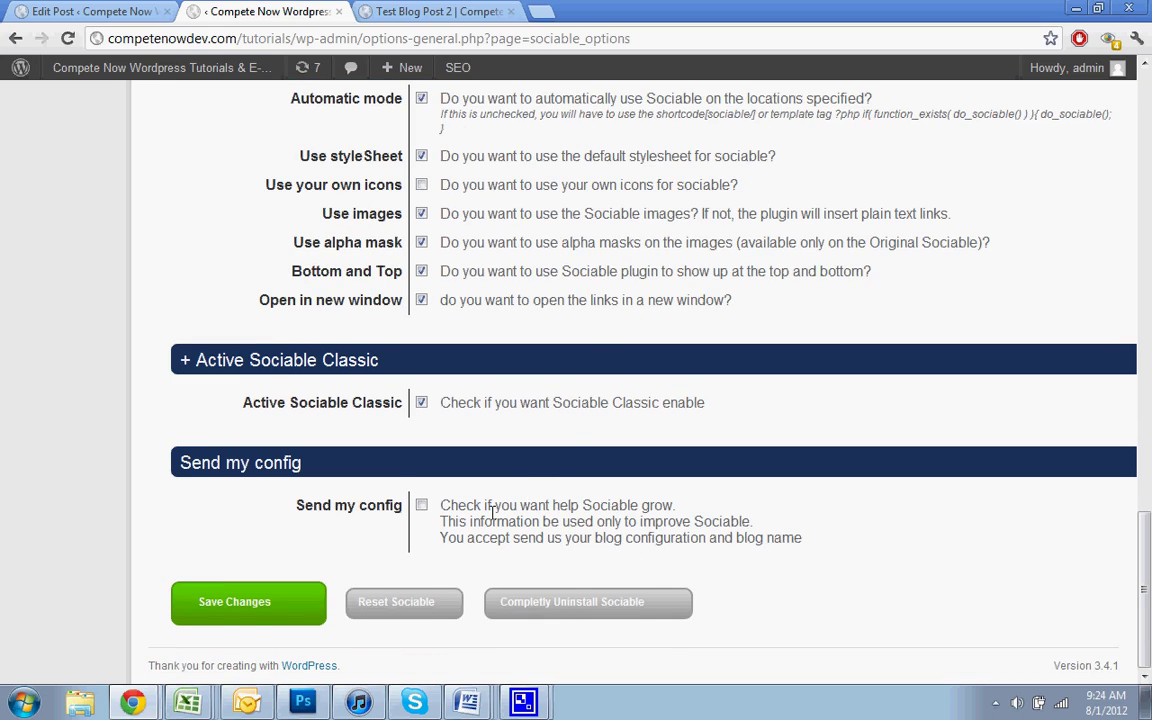
pyautogui.click(230, 620)
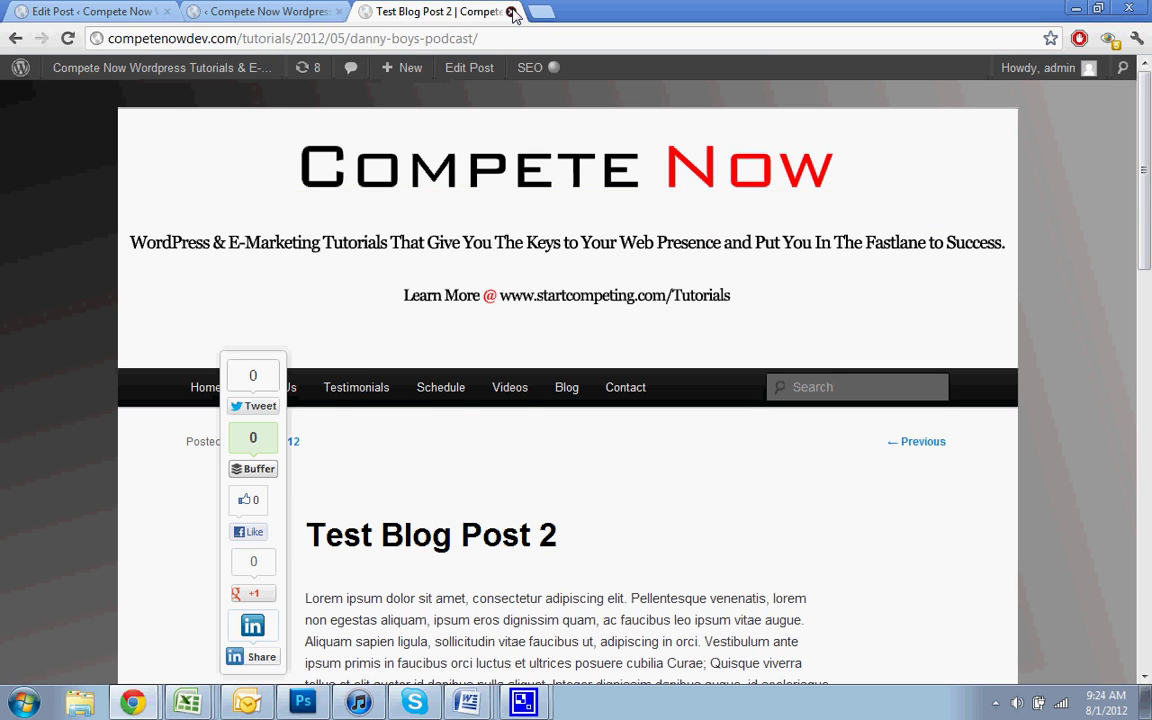
# - Close the Test Blog Post 2 page and check the live Home page for share icons above and below the content
pyautogui.hotkey('ctrl', 'w')
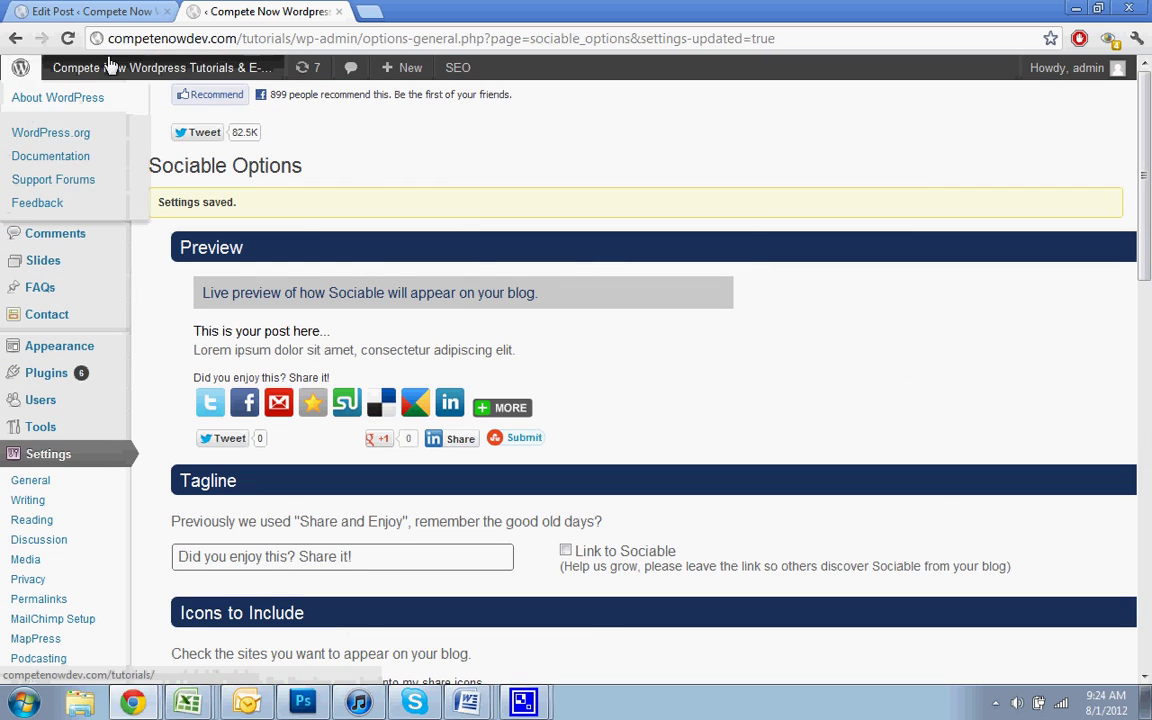
pyautogui.click(130, 70)
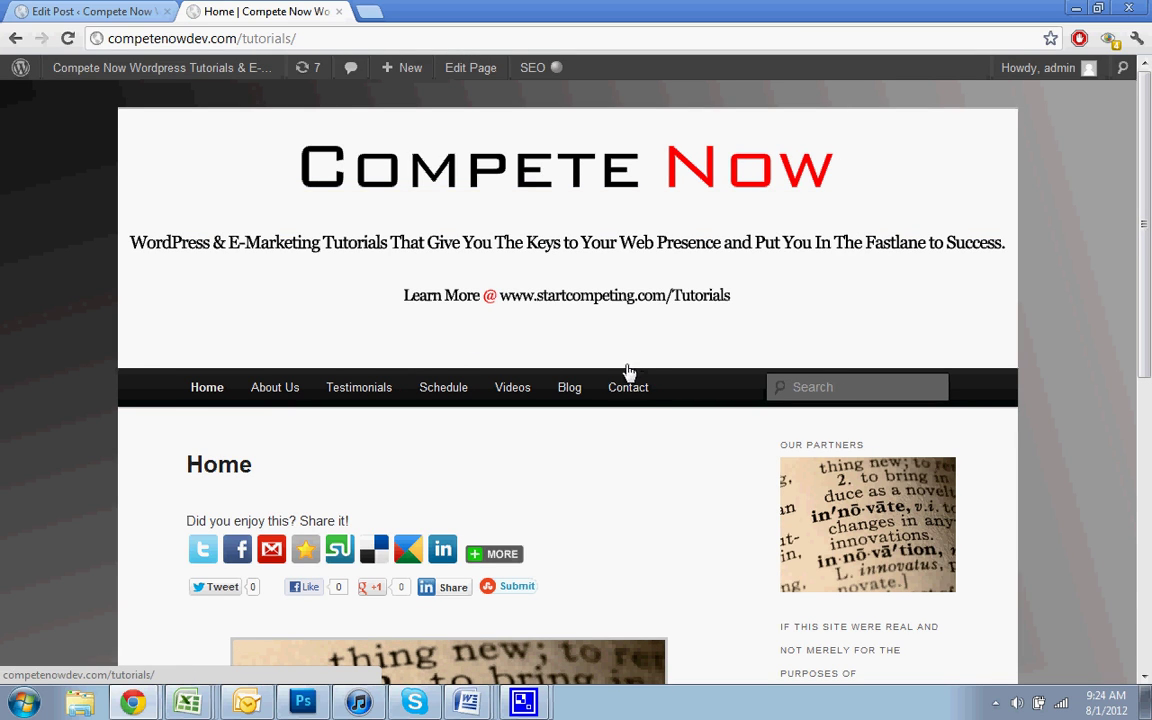
pyautogui.scroll(-5, 514, 463)
pyautogui.scroll(-2, 517, 463)
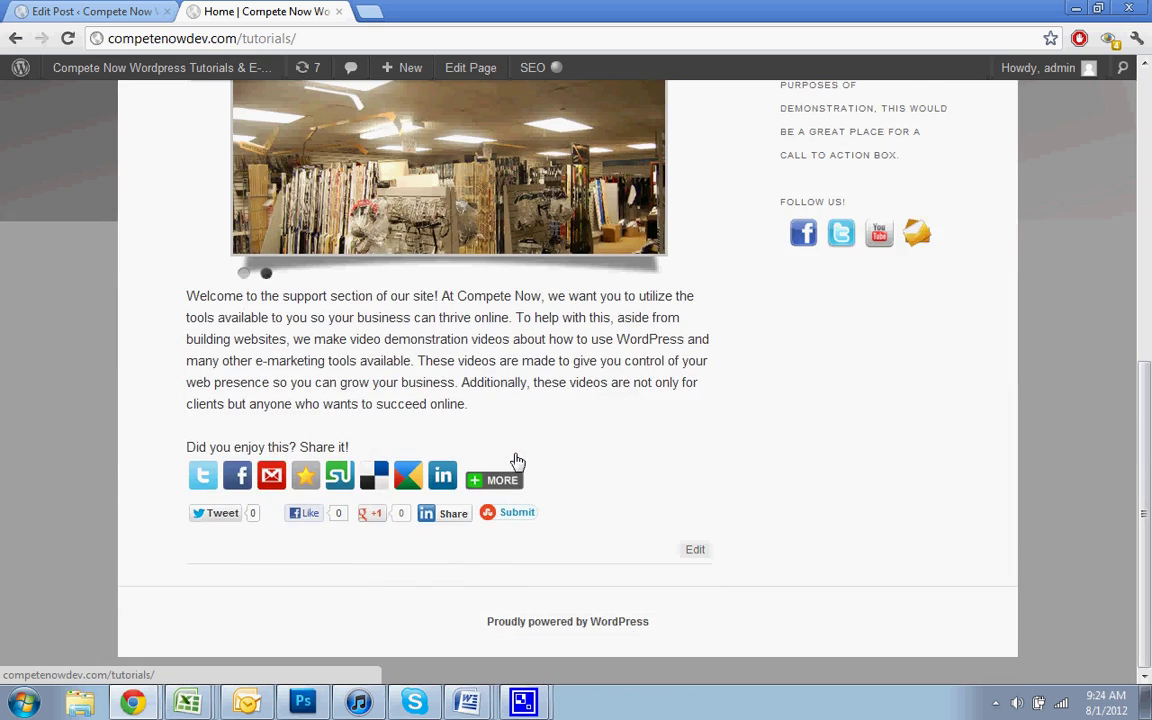
pyautogui.scroll(7, 517, 463)
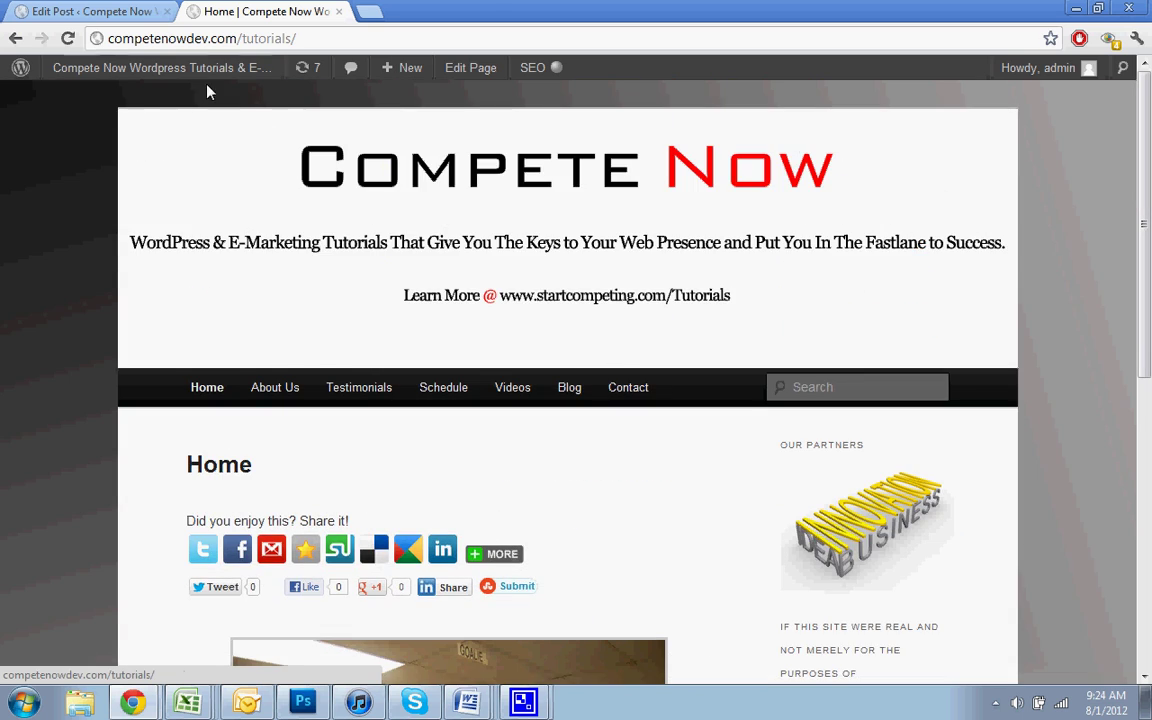
# - Return to the Sociable Options page through the site dashboard and review its General Options
pyautogui.moveTo(193, 77)
pyautogui.click(130, 100)
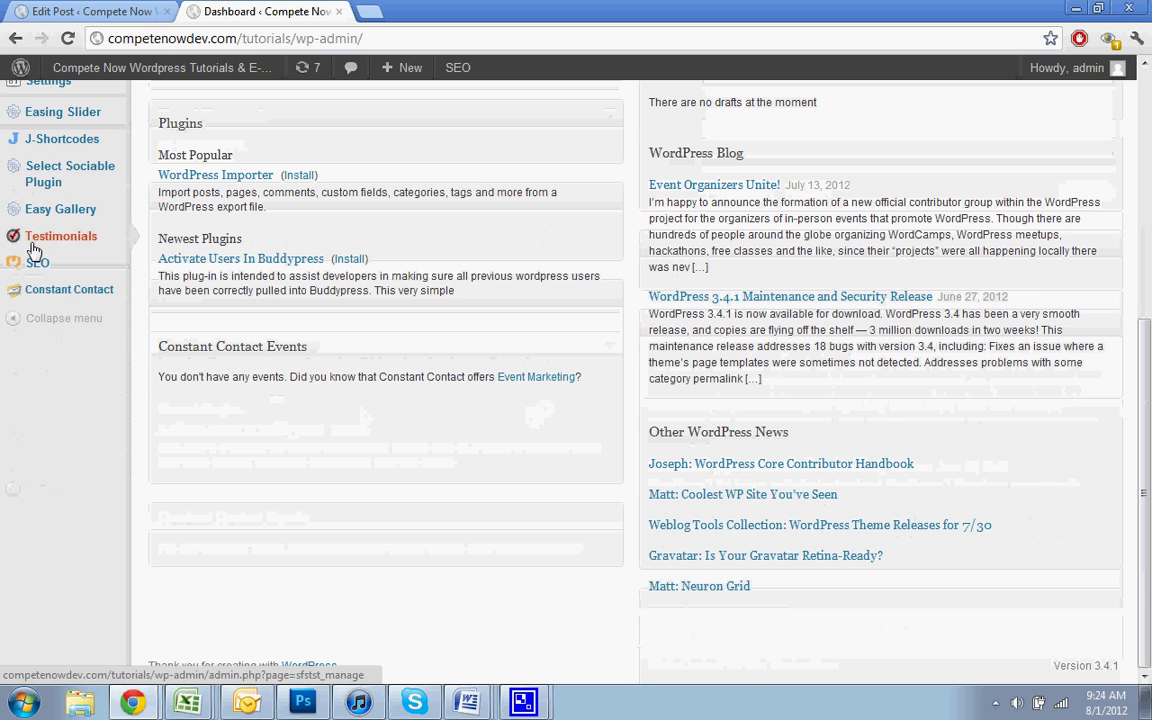
pyautogui.moveTo(100, 175)
pyautogui.click(180, 200)
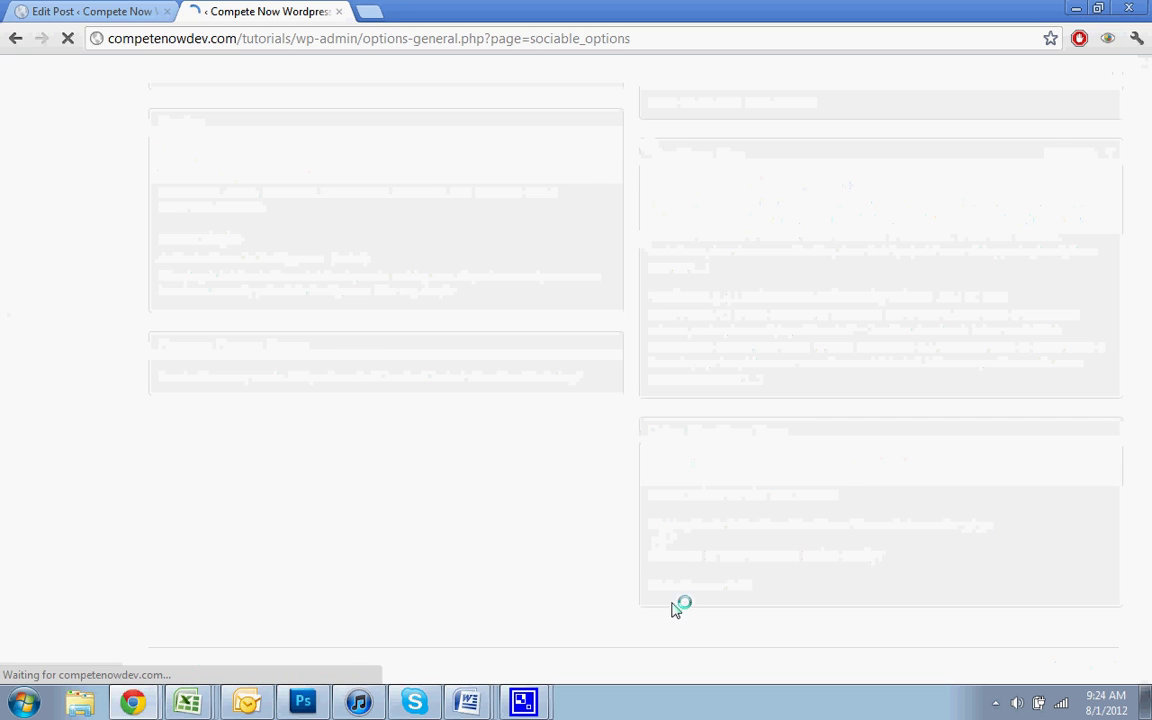
pyautogui.scroll(-9, 450, 424)
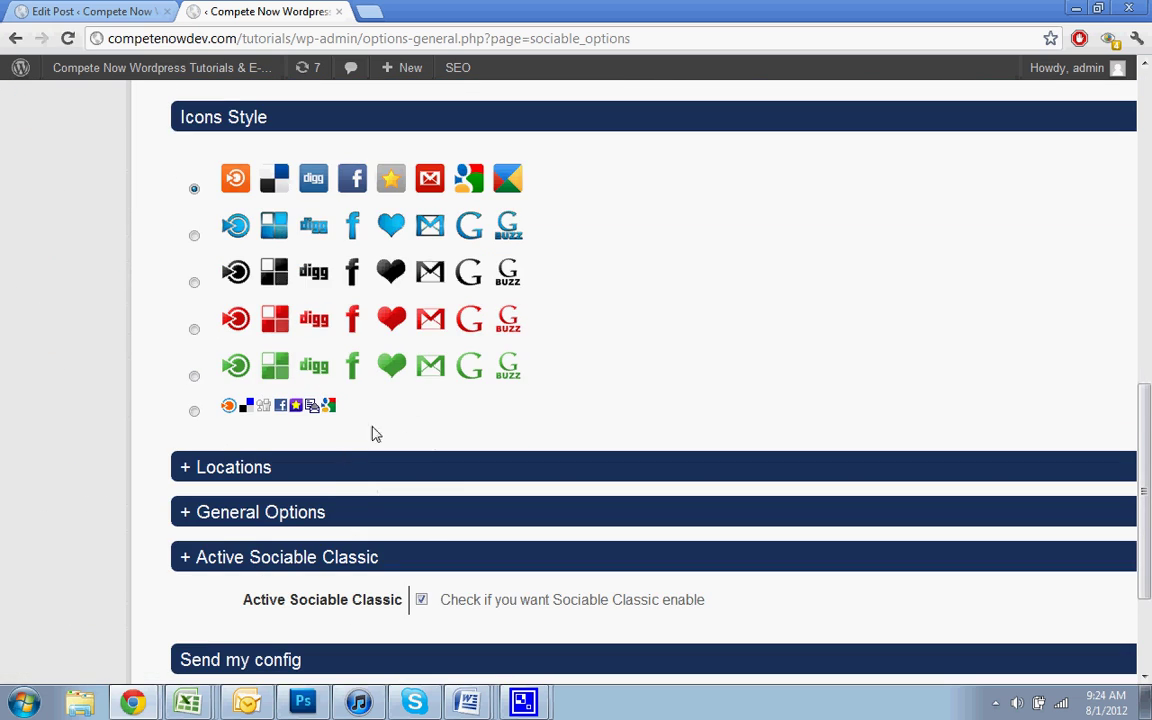
pyautogui.scroll(-1, 340, 500)
pyautogui.click(275, 422)
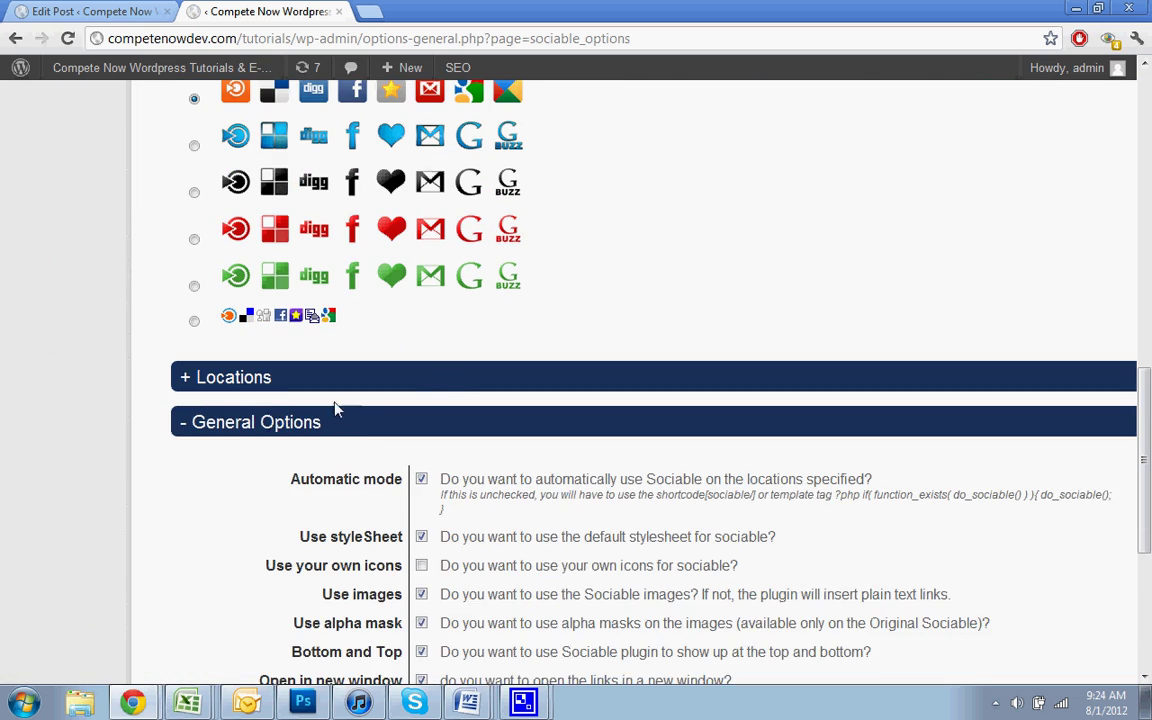
pyautogui.scroll(-1, 437, 378)
pyautogui.scroll(-2, 430, 424)
pyautogui.scroll(-2, 350, 470)
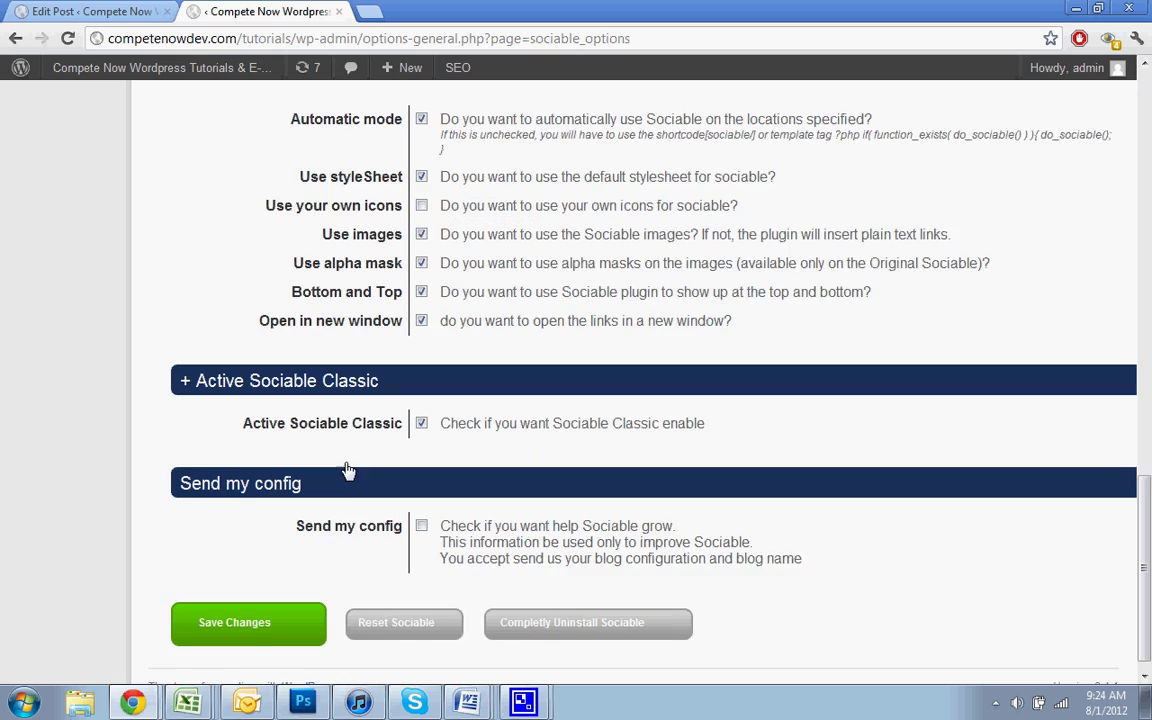
# - Review the Locations settings to see where Sociable is allowed to insert itself
pyautogui.scroll(6, 350, 470)
pyautogui.click(278, 538)
pyautogui.scroll(-2, 463, 427)
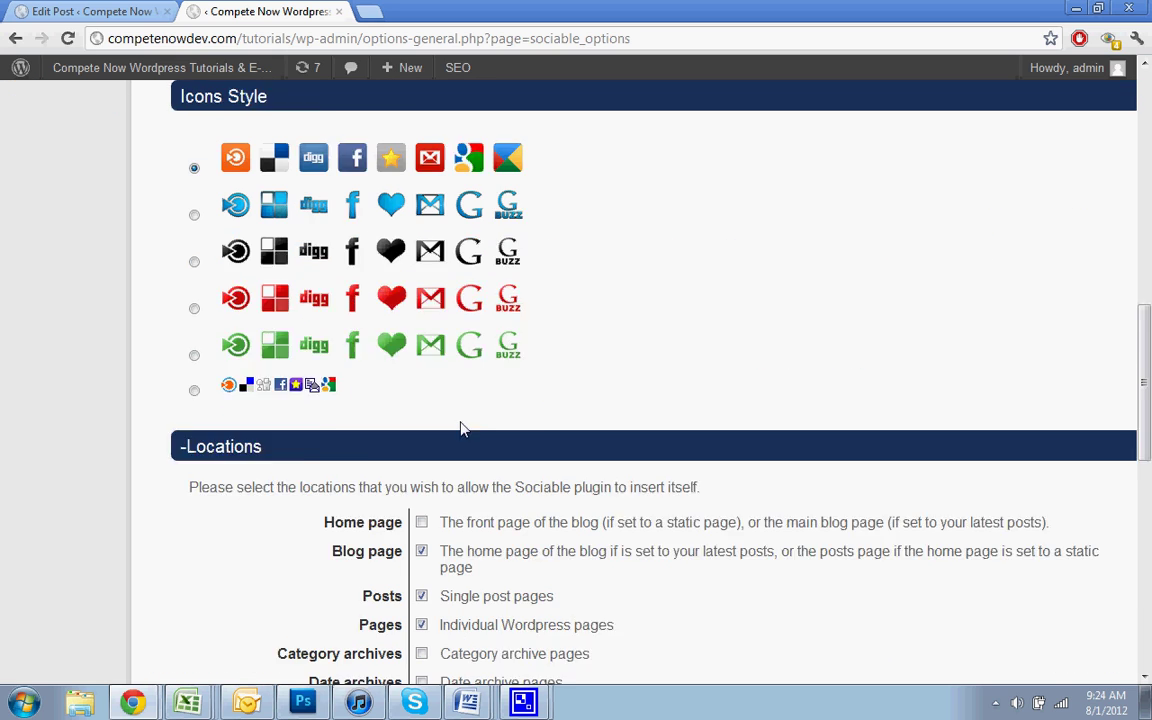
pyautogui.moveTo(230, 400); pyautogui.dragTo(689, 392)
pyautogui.click(662, 400)
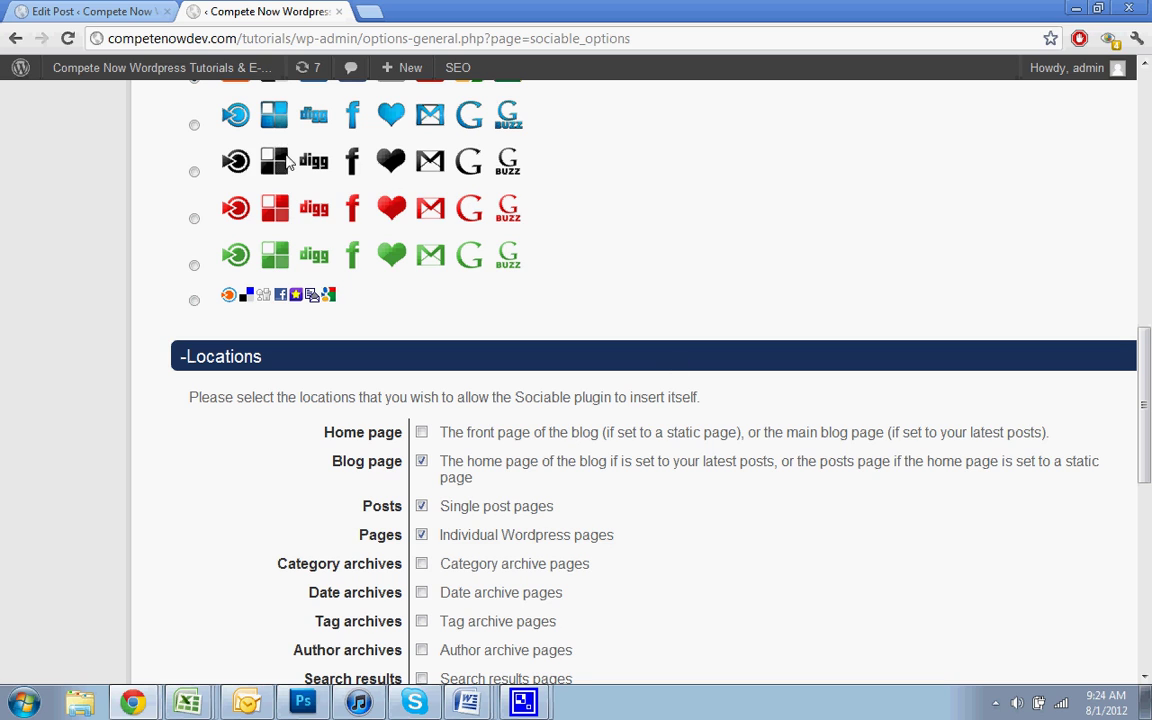
# - Visit the live Home page again and examine its share icons, including the additional sites under More
pyautogui.click(200, 68)
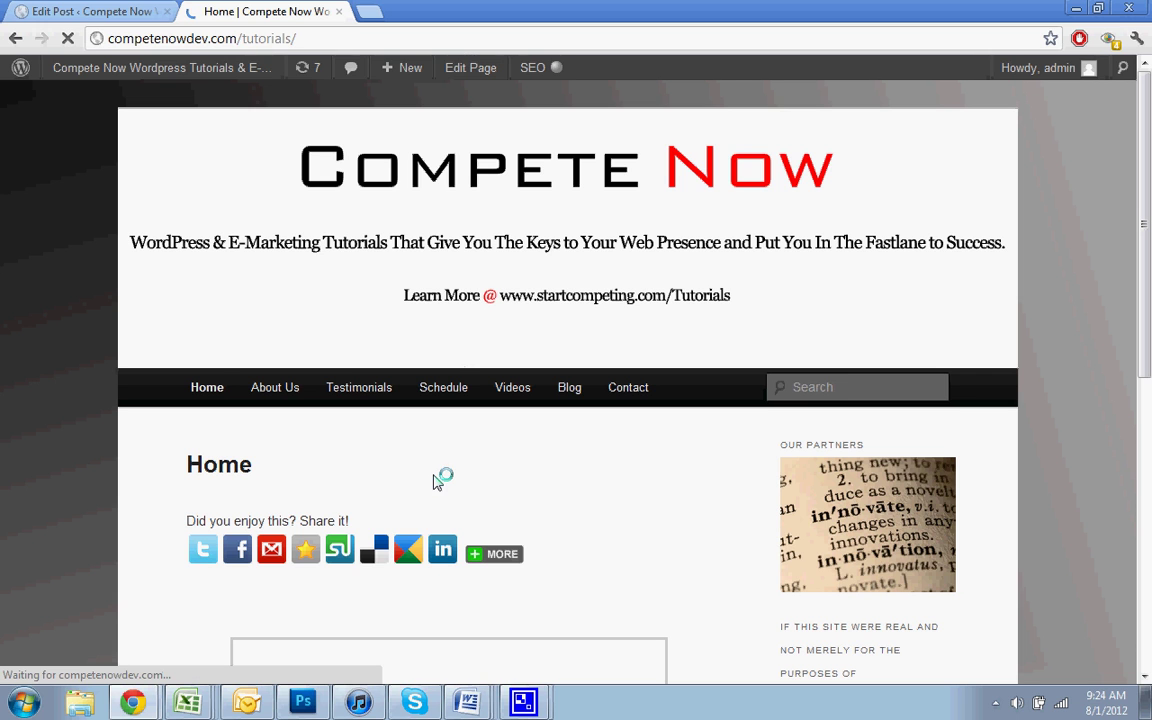
pyautogui.scroll(-6, 411, 450)
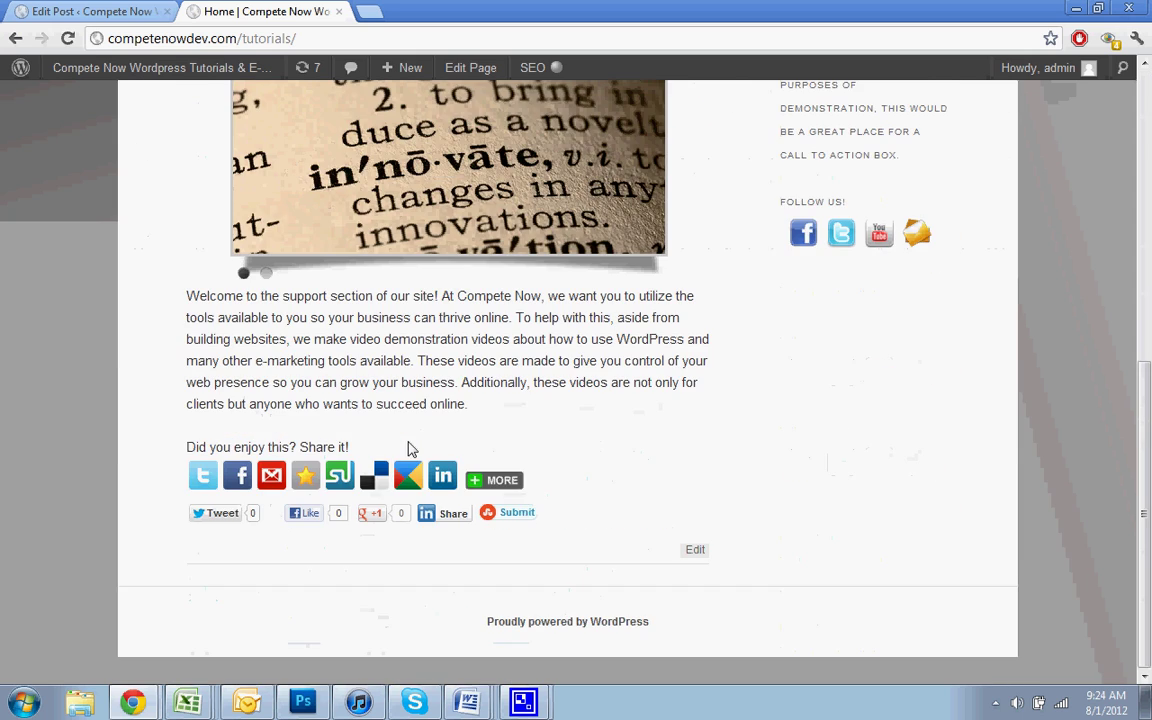
pyautogui.scroll(7, 411, 450)
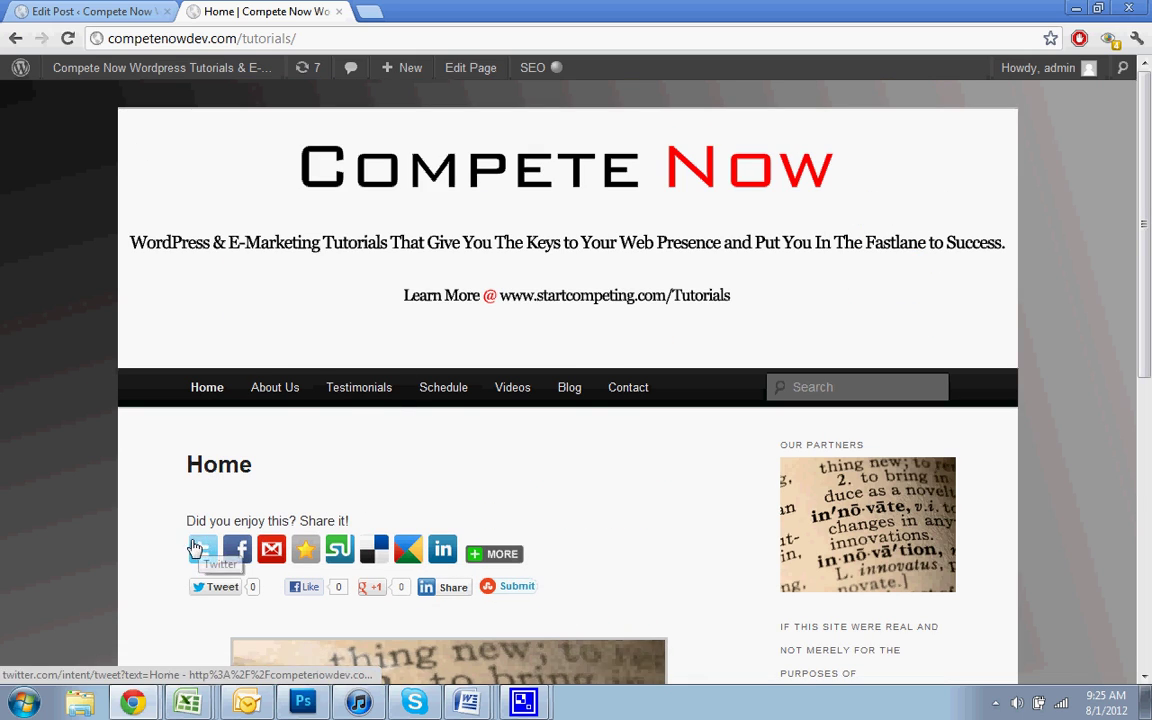
pyautogui.moveTo(478, 555)
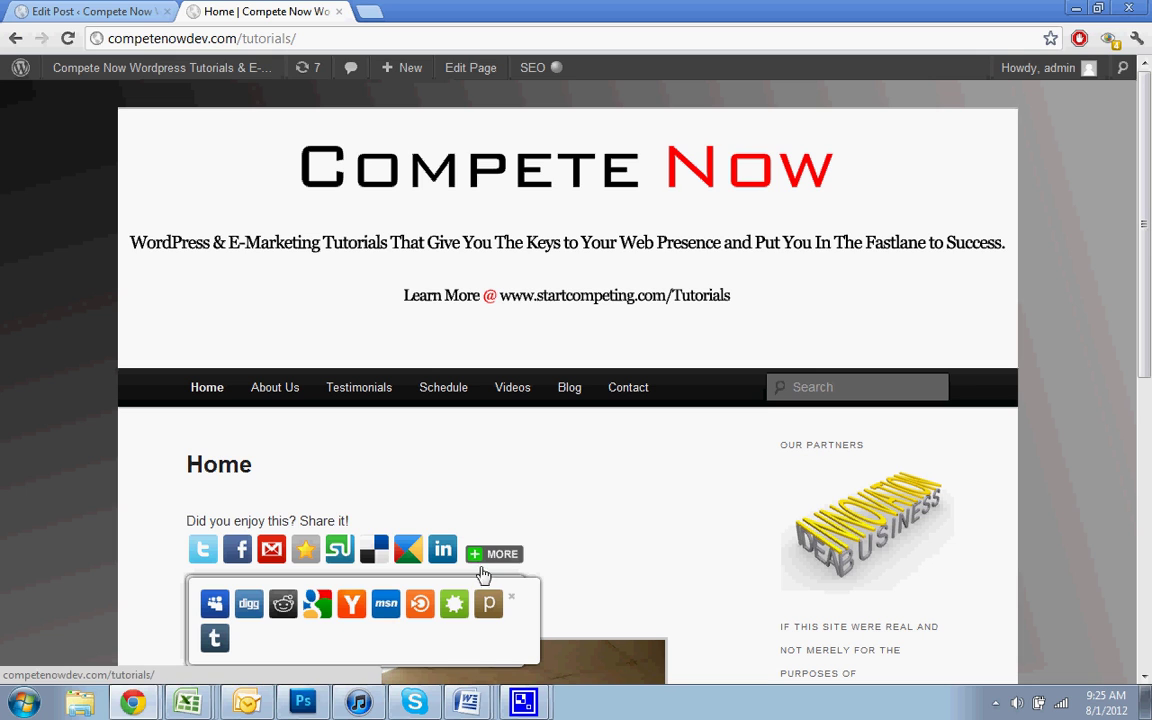
pyautogui.scroll(-3, 590, 550)
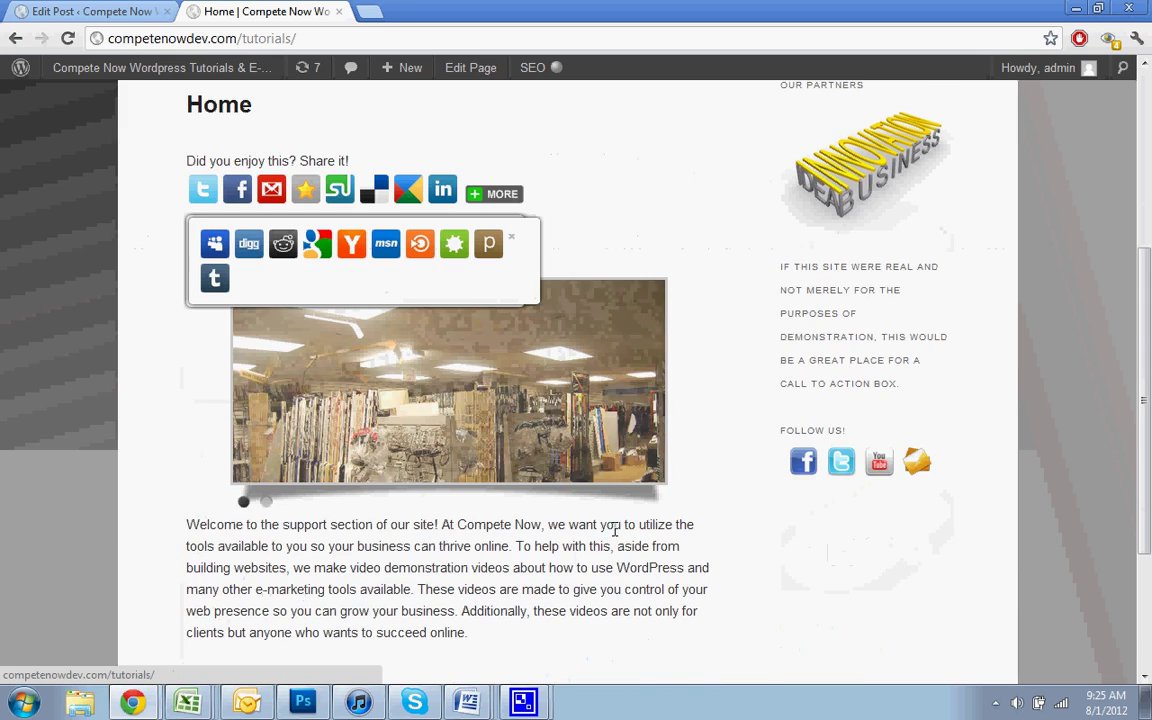
# - Edit the Home page to disable Sociable on it and update the page
pyautogui.scroll(-2, 614, 530)
pyautogui.click(692, 549)
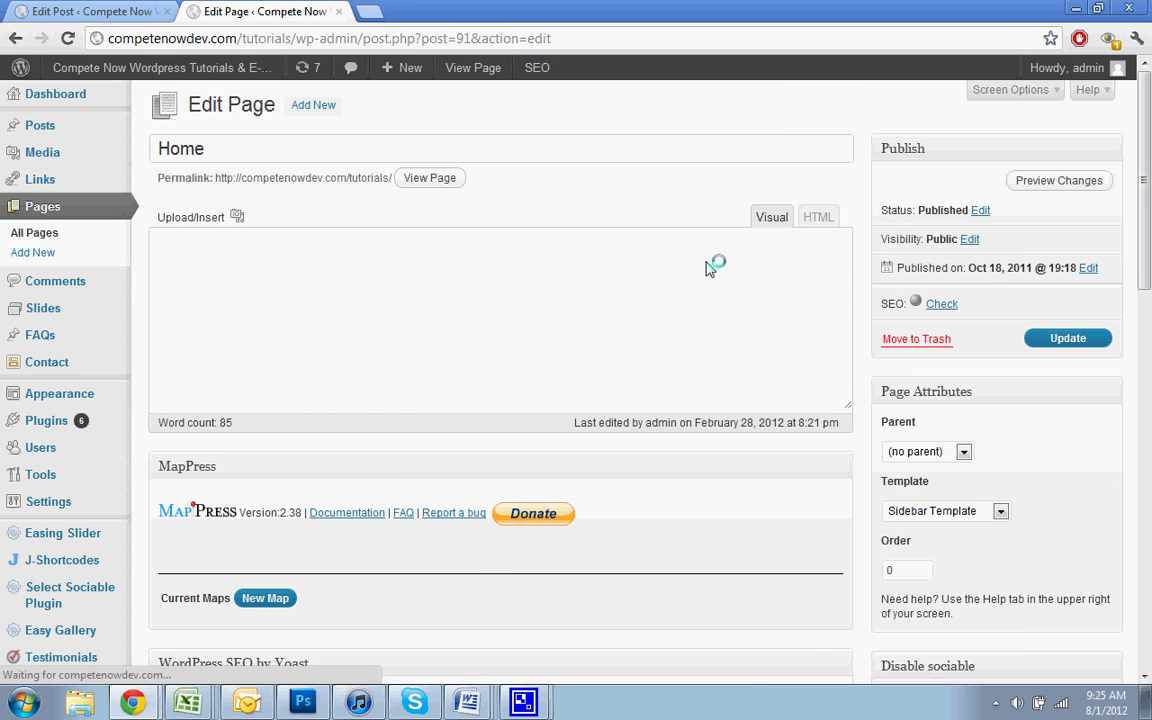
pyautogui.scroll(-5, 917, 438)
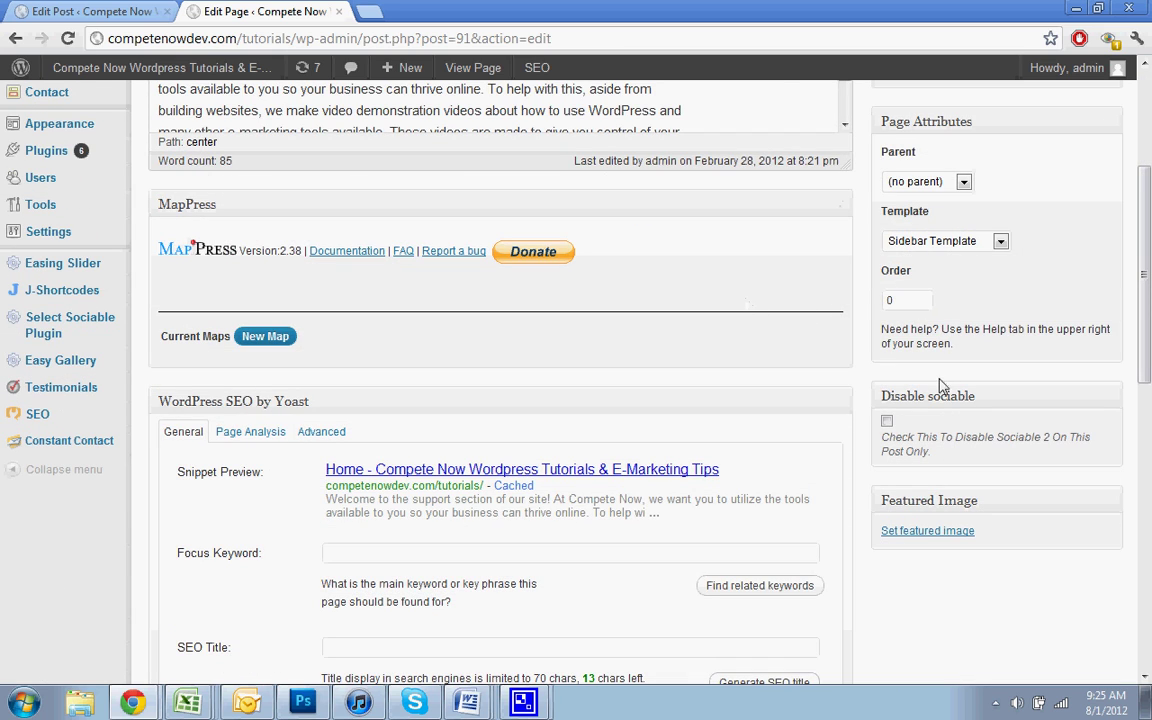
pyautogui.click(887, 422)
pyautogui.scroll(5, 900, 400)
pyautogui.click(1060, 338)
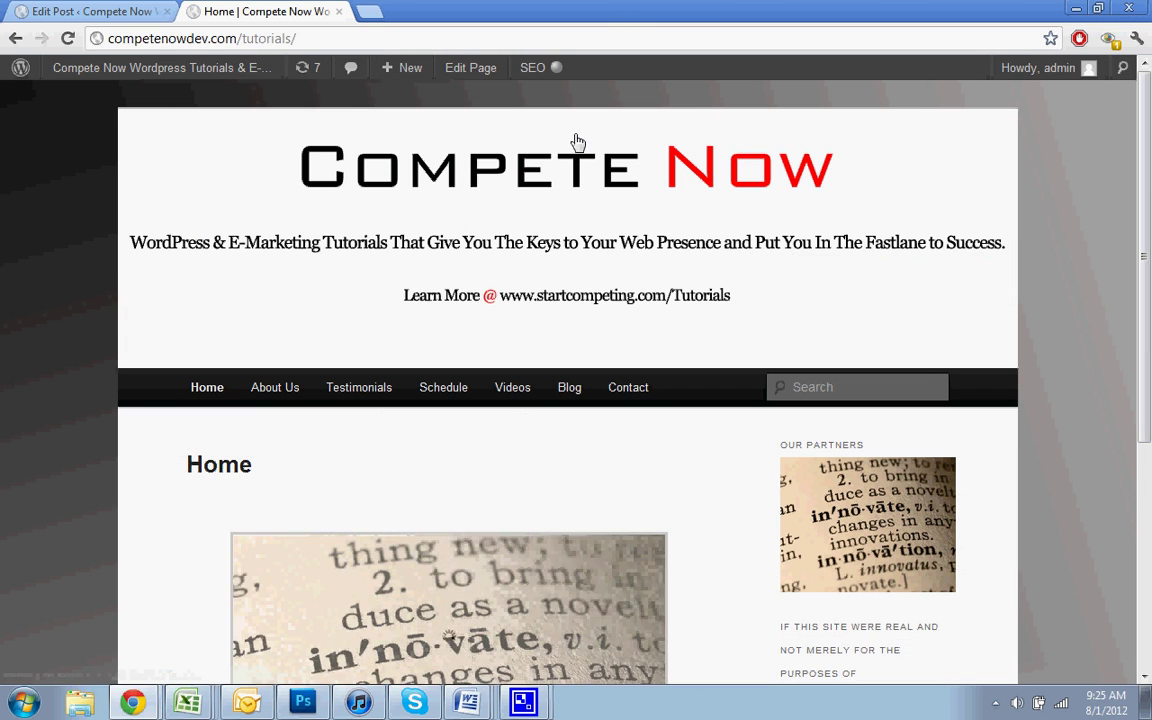
# - Check the whole live Home page for any remaining share icons
pyautogui.scroll(-4, 604, 270)
pyautogui.scroll(4, 604, 268)
pyautogui.scroll(-4, 604, 270)
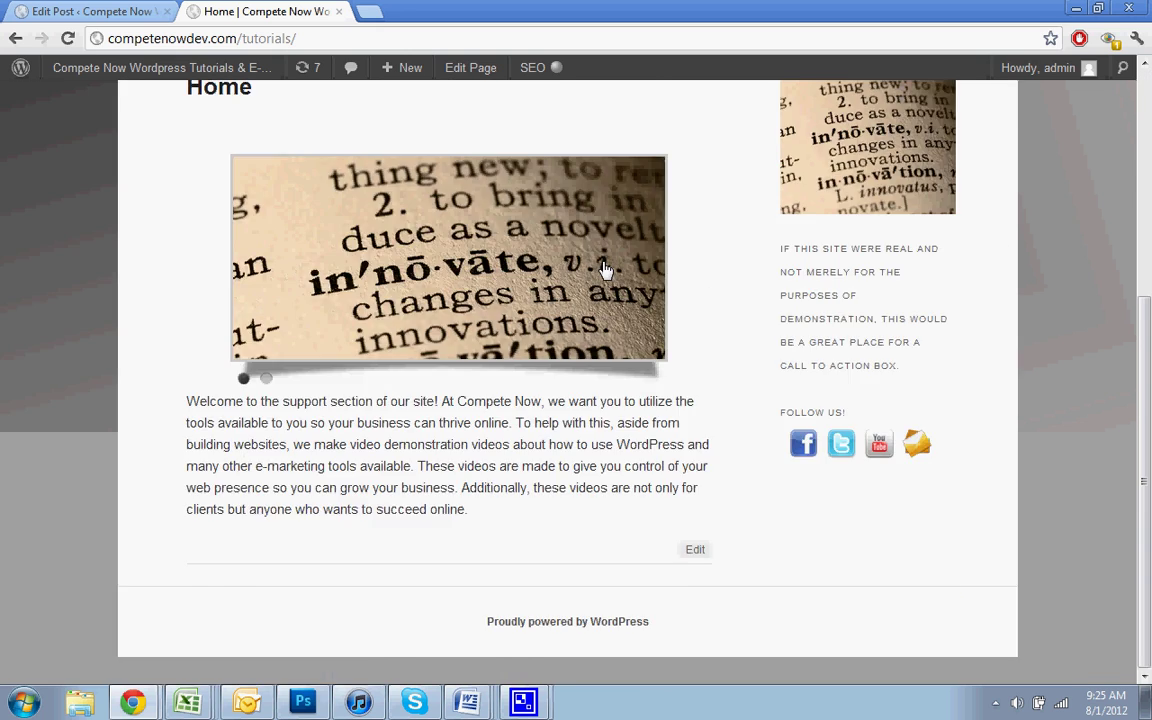
pyautogui.scroll(4, 590, 290)
# - Open the site's Blog page and check the share icons above and below each post
pyautogui.click(569, 389)
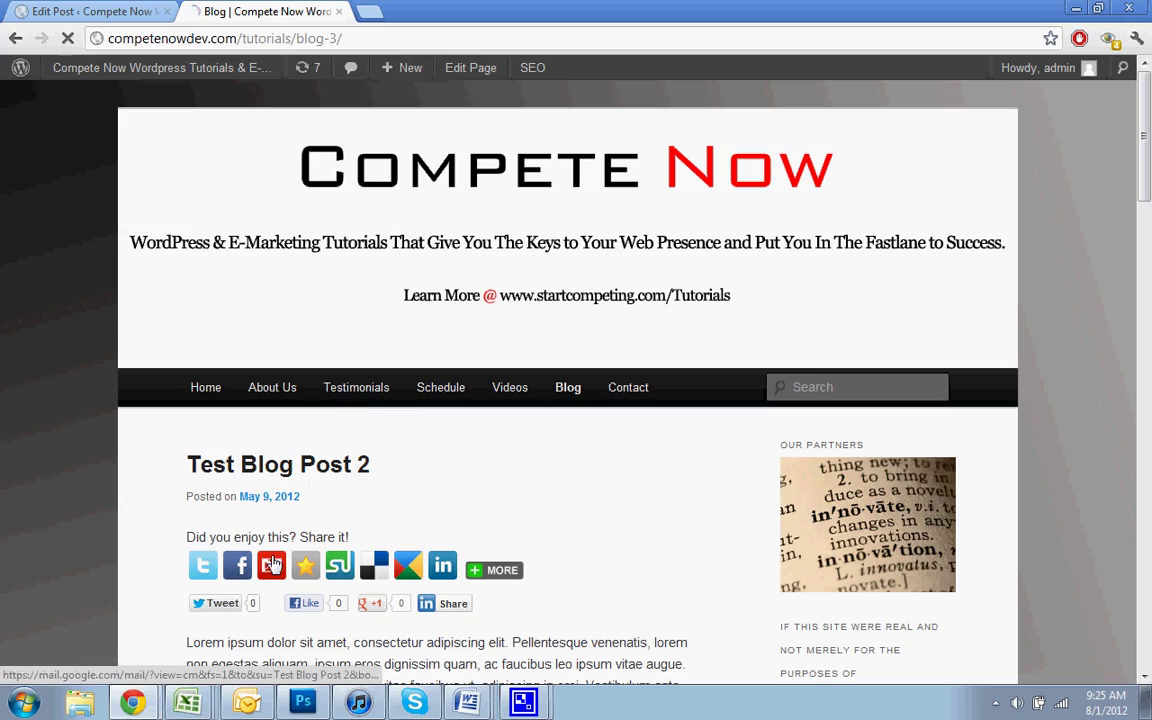
pyautogui.scroll(-3, 579, 577)
pyautogui.scroll(-15, 579, 577)
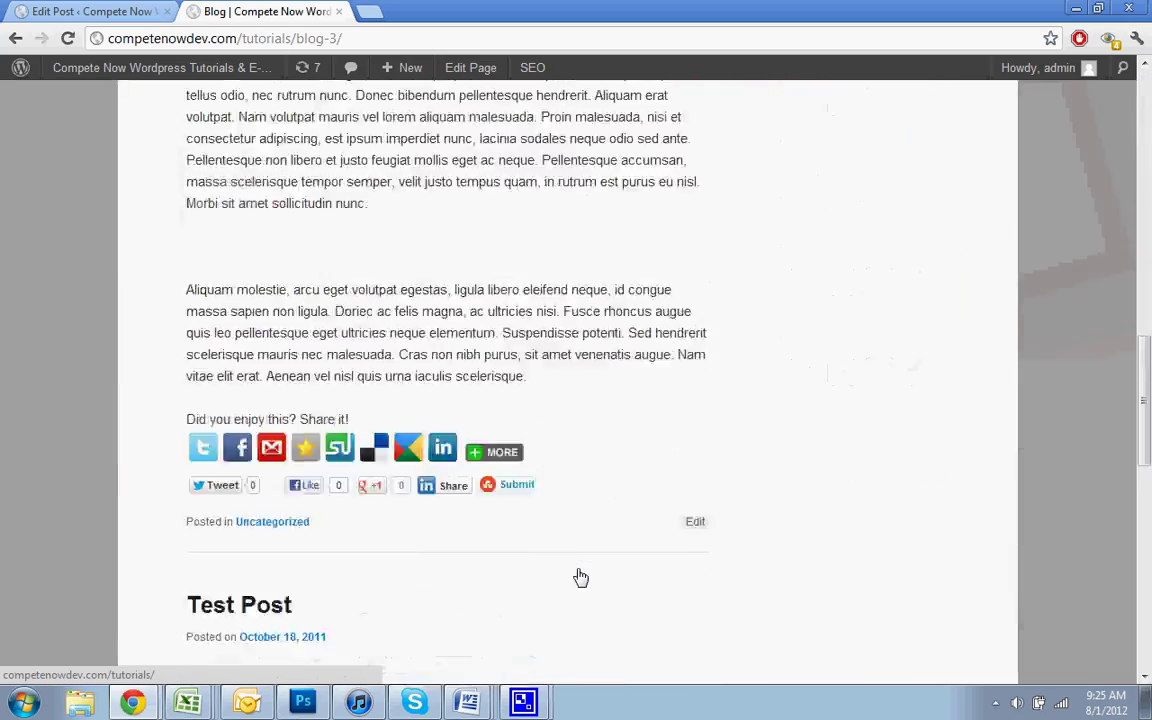
# - Open Test Blog Post 2 from the Blog page and check the share icons on the single post
pyautogui.scroll(15, 579, 577)
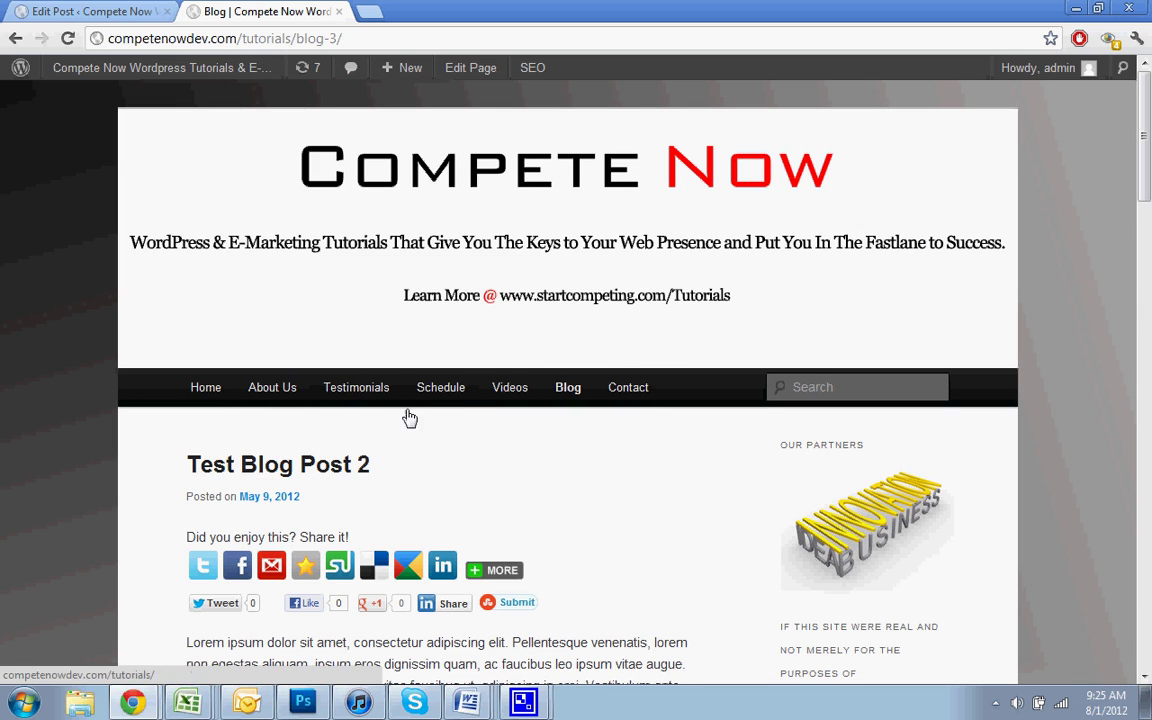
pyautogui.click(330, 465)
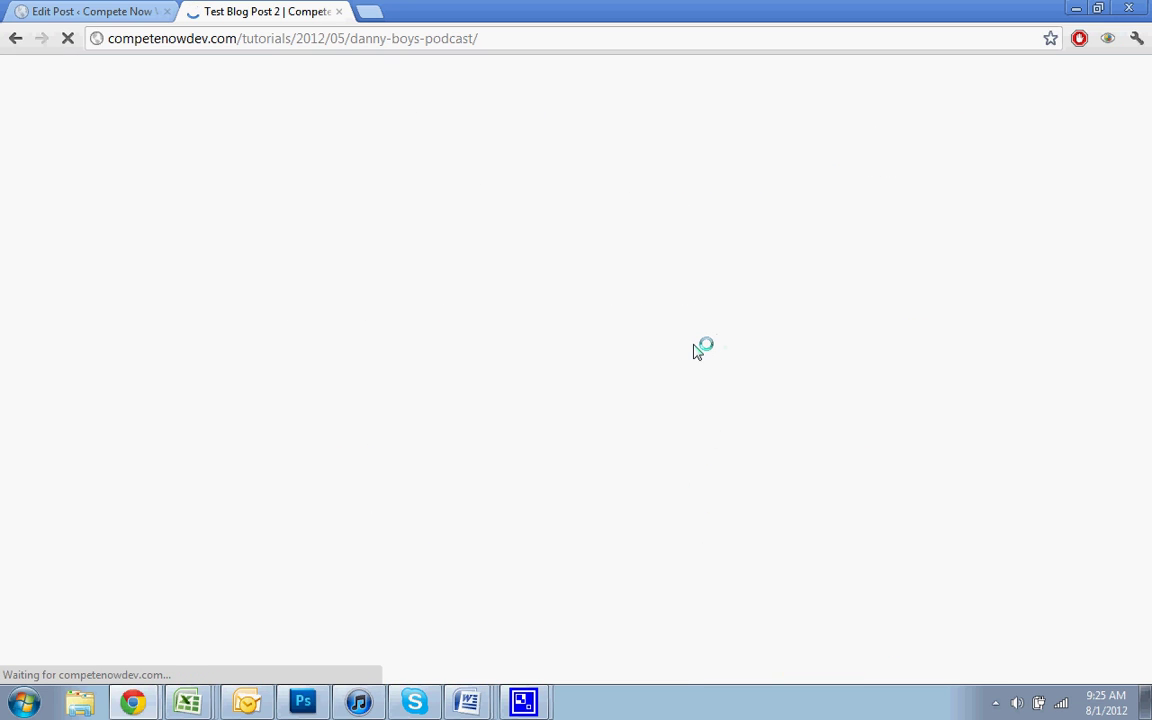
pyautogui.scroll(-15, 697, 350)
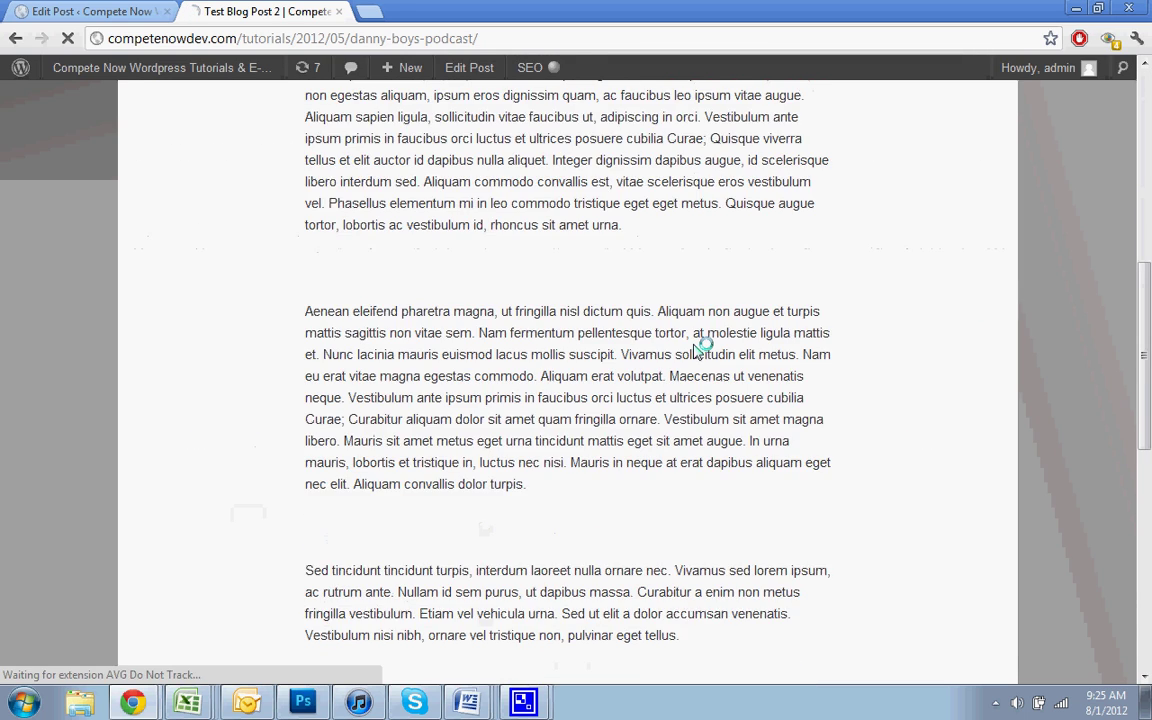
pyautogui.scroll(15, 695, 345)
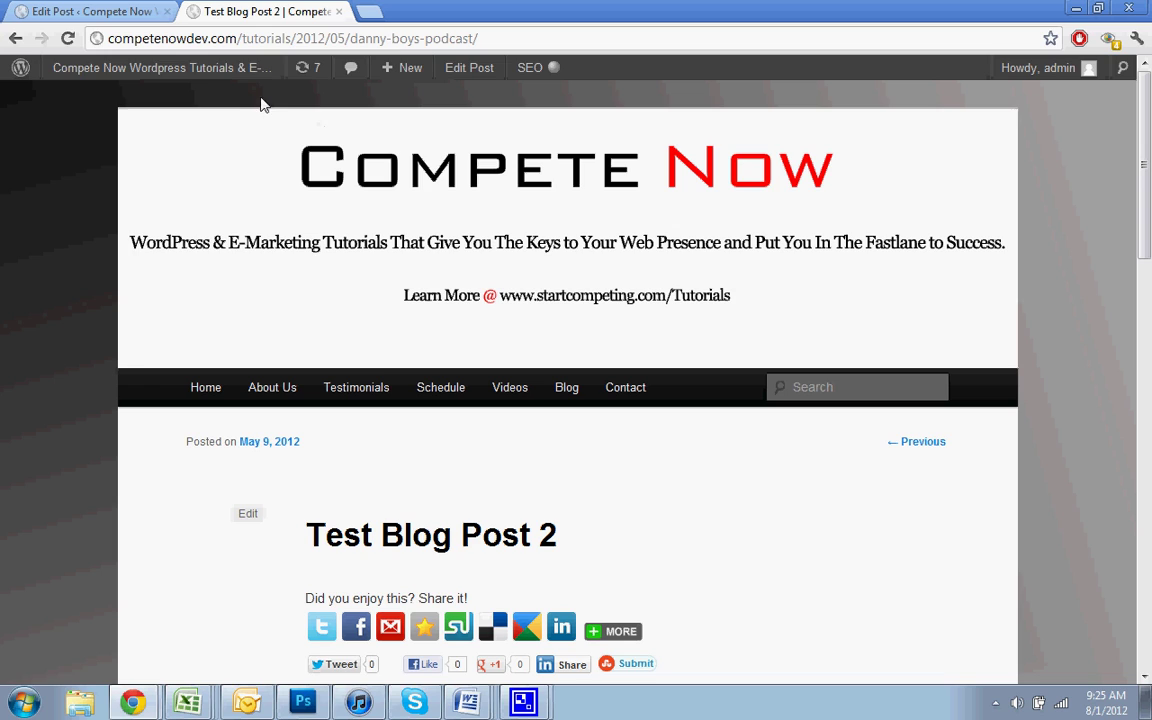
# - Go to the site's admin dashboard and open the Sociable plugin's options page
pyautogui.moveTo(218, 77)
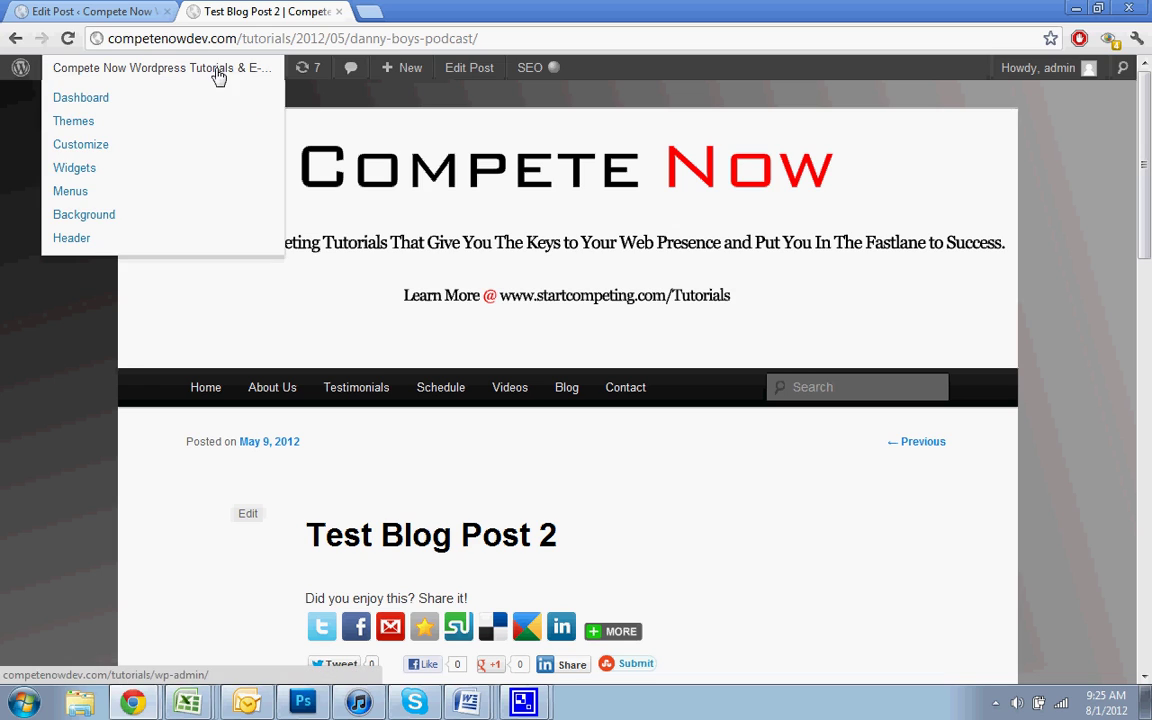
pyautogui.click(150, 97)
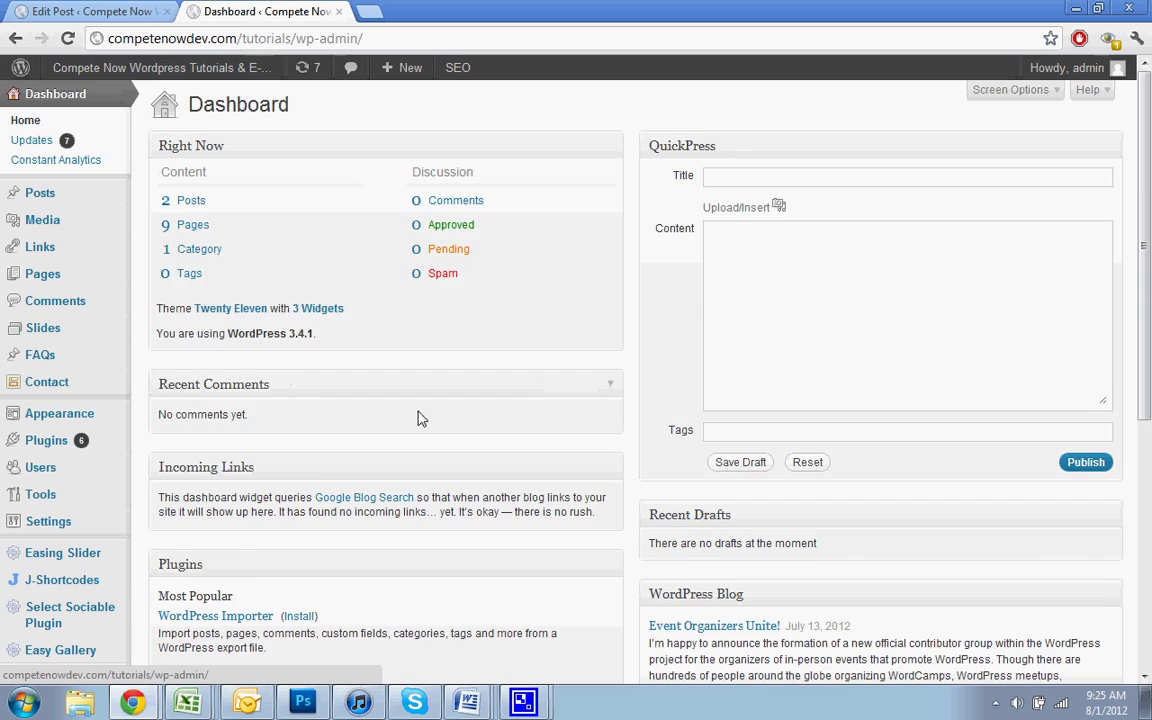
pyautogui.scroll(-2, 296, 473)
pyautogui.scroll(-1, 200, 520)
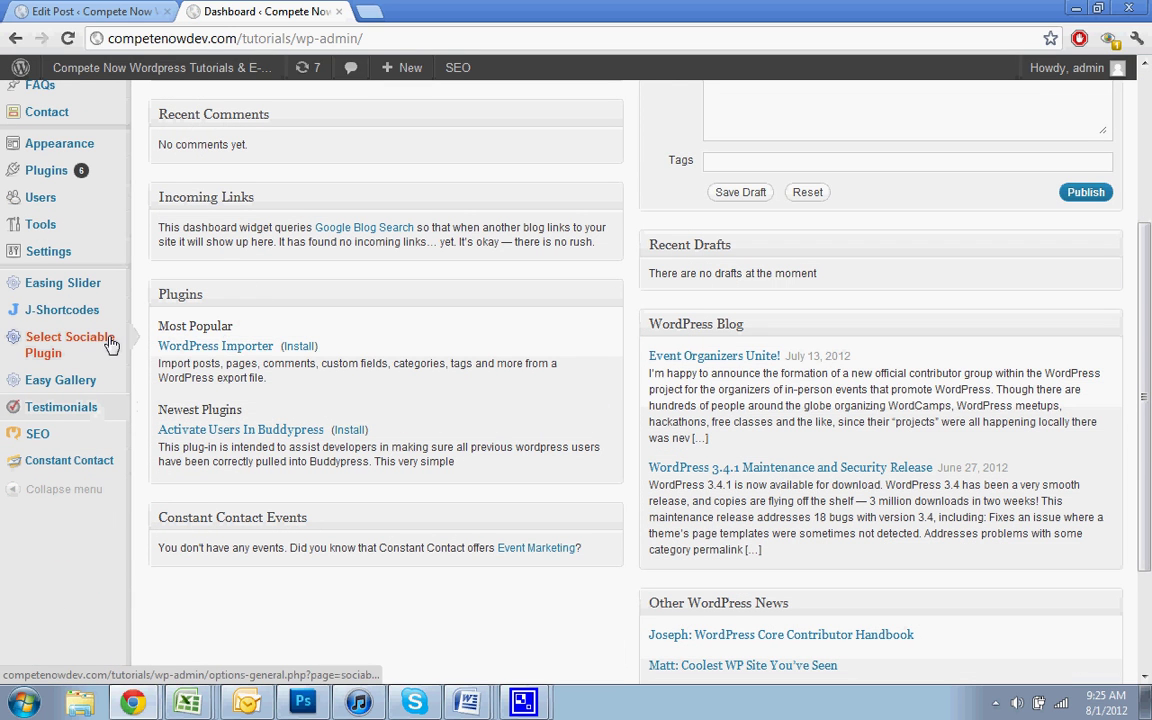
pyautogui.moveTo(95, 342)
pyautogui.click(171, 373)
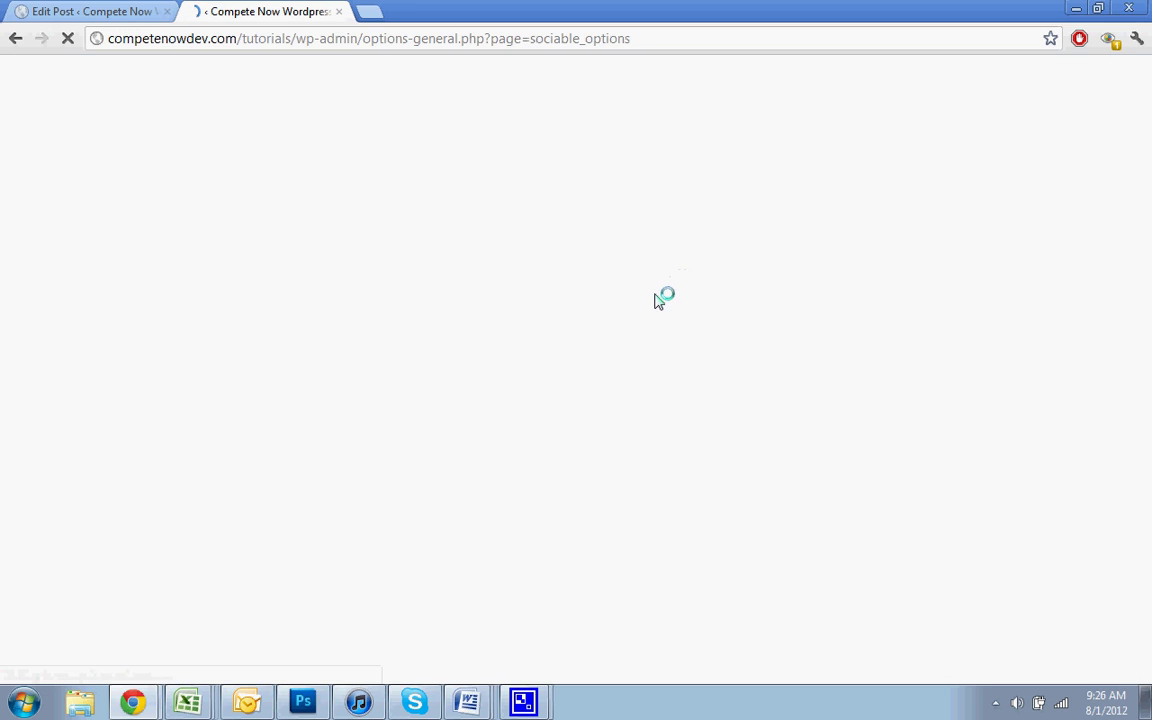
# - Disable the Bottom and Top option in Sociable's General Options and save the changes
pyautogui.scroll(-3, 507, 342)
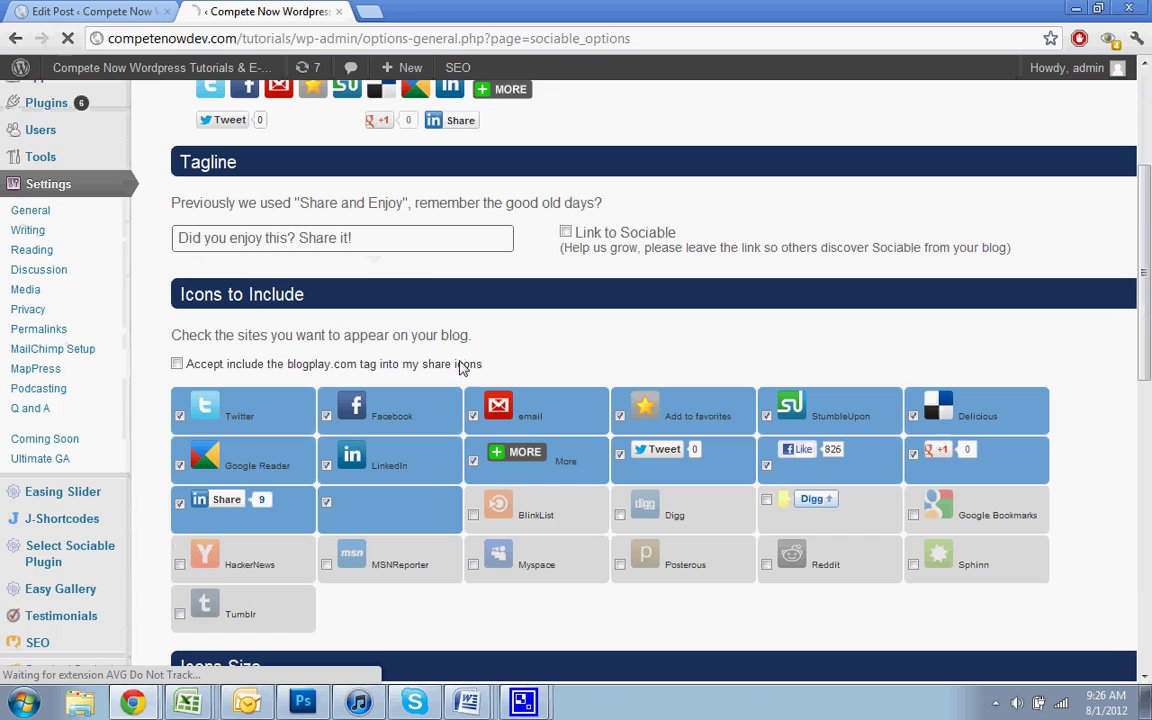
pyautogui.scroll(-7, 462, 369)
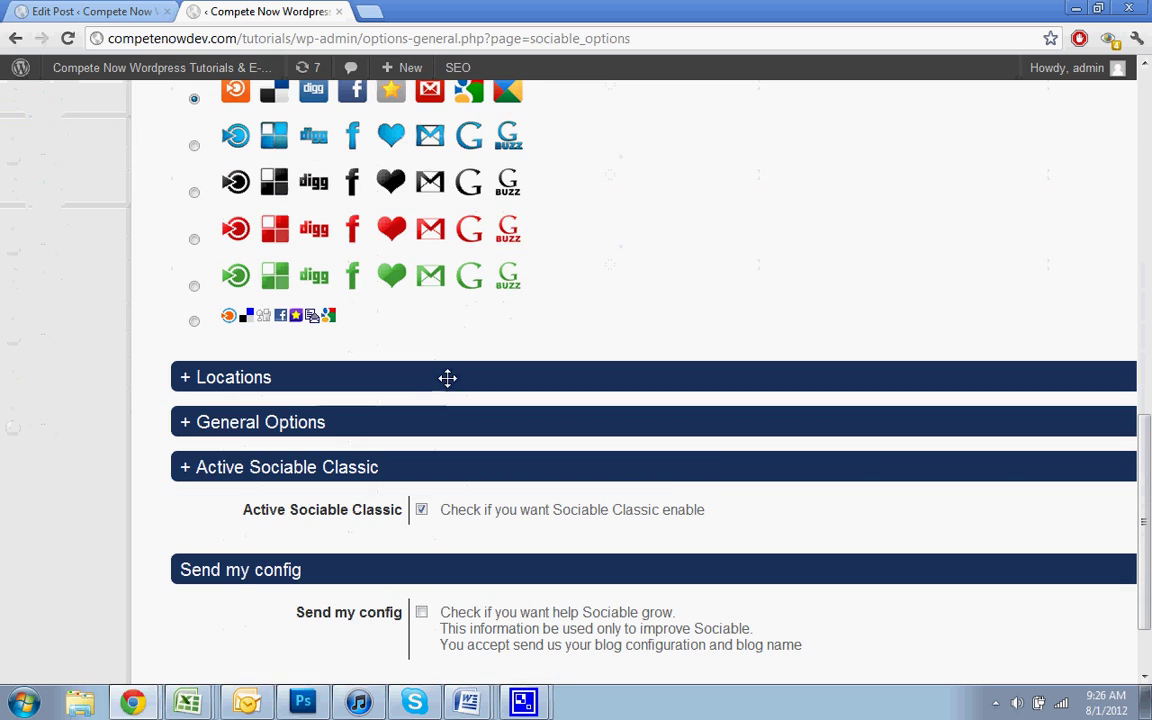
pyautogui.click(345, 425)
pyautogui.scroll(-1, 473, 368)
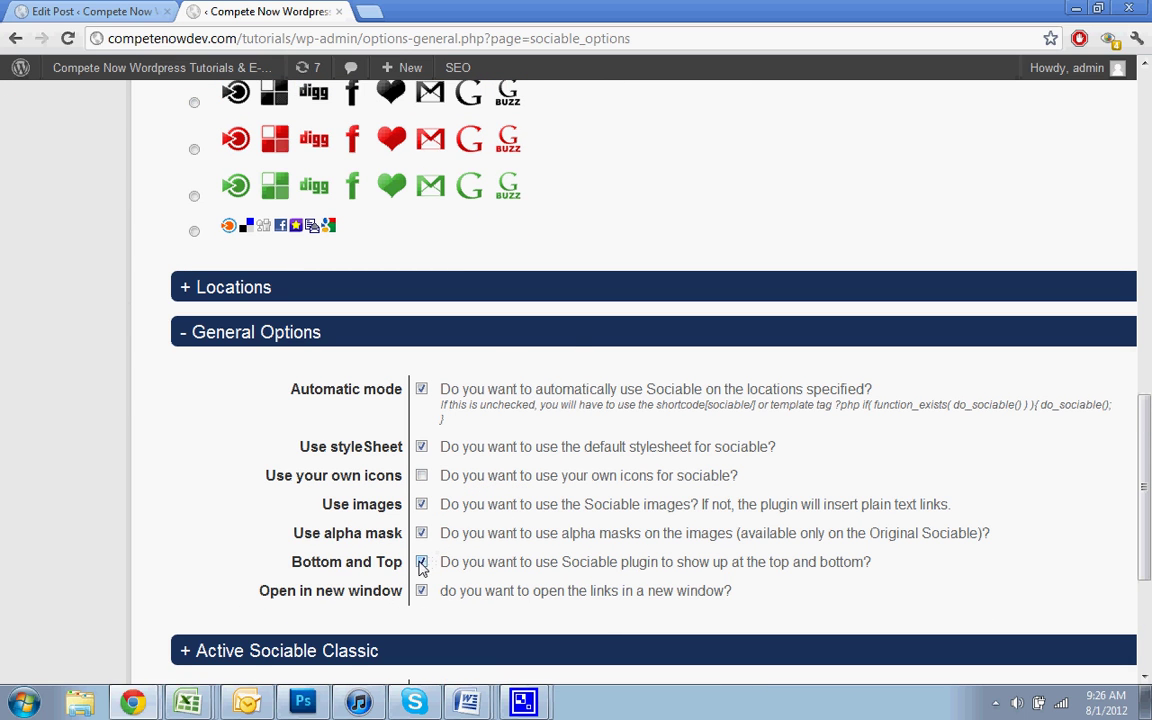
pyautogui.scroll(-3, 420, 567)
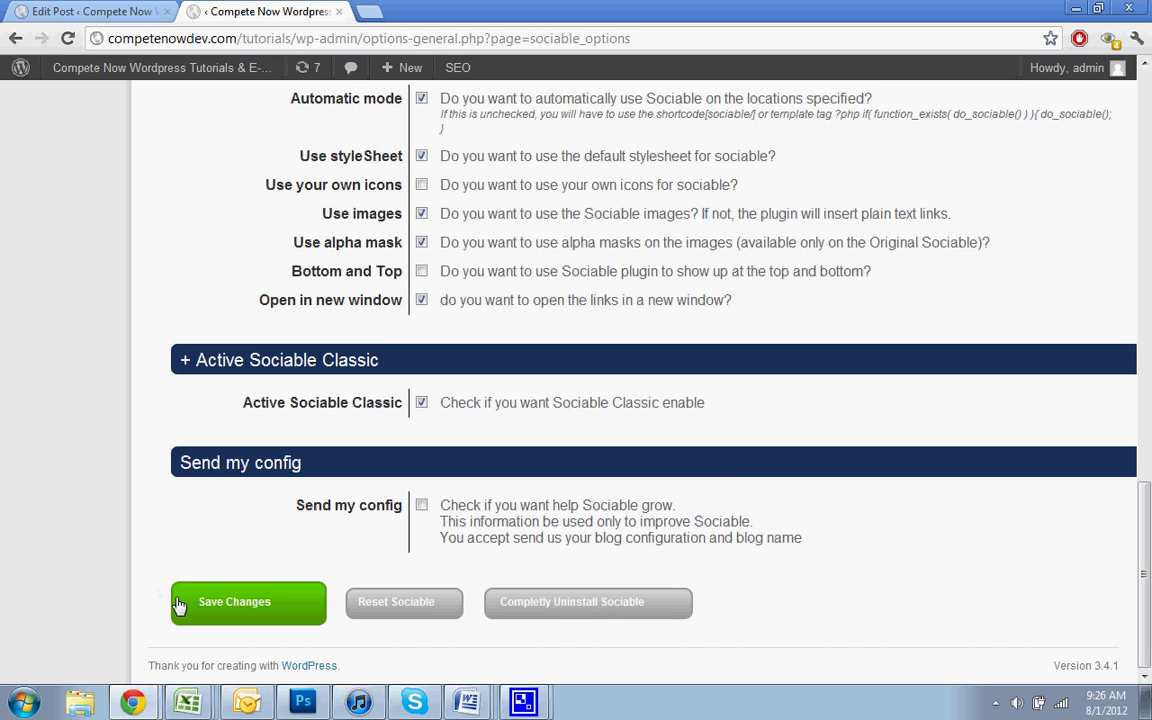
pyautogui.click(178, 605)
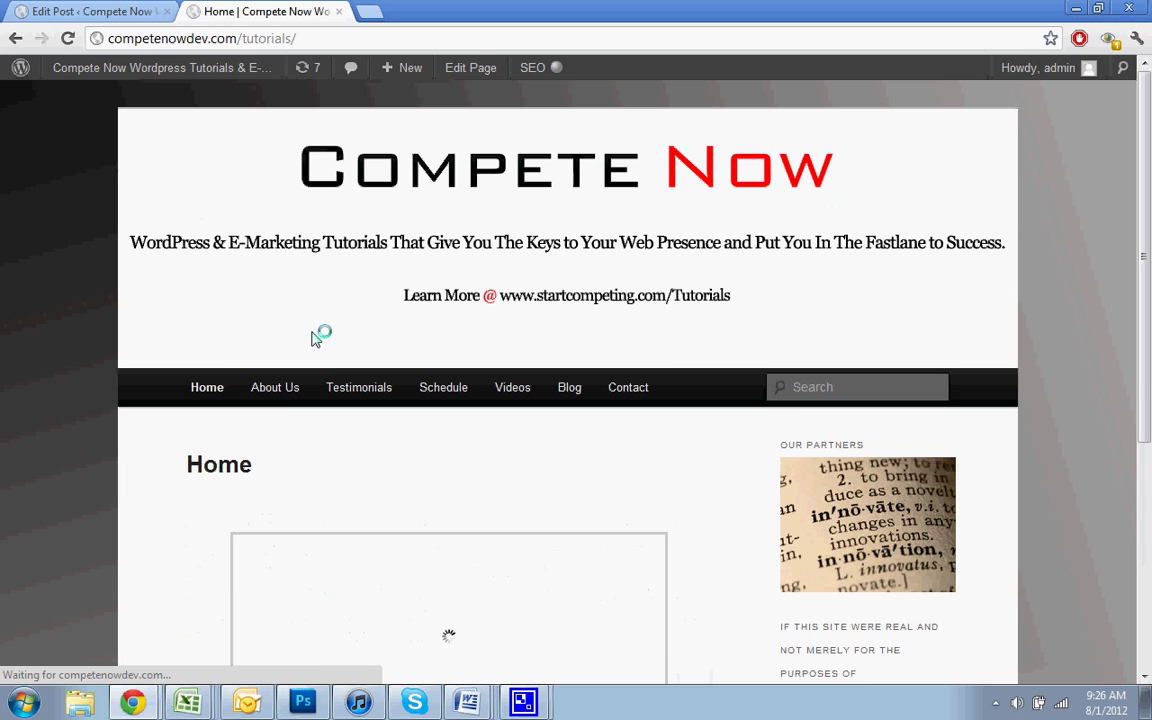
# - Open the live About Us page and check the share icons above and below its content
pyautogui.click(288, 387)
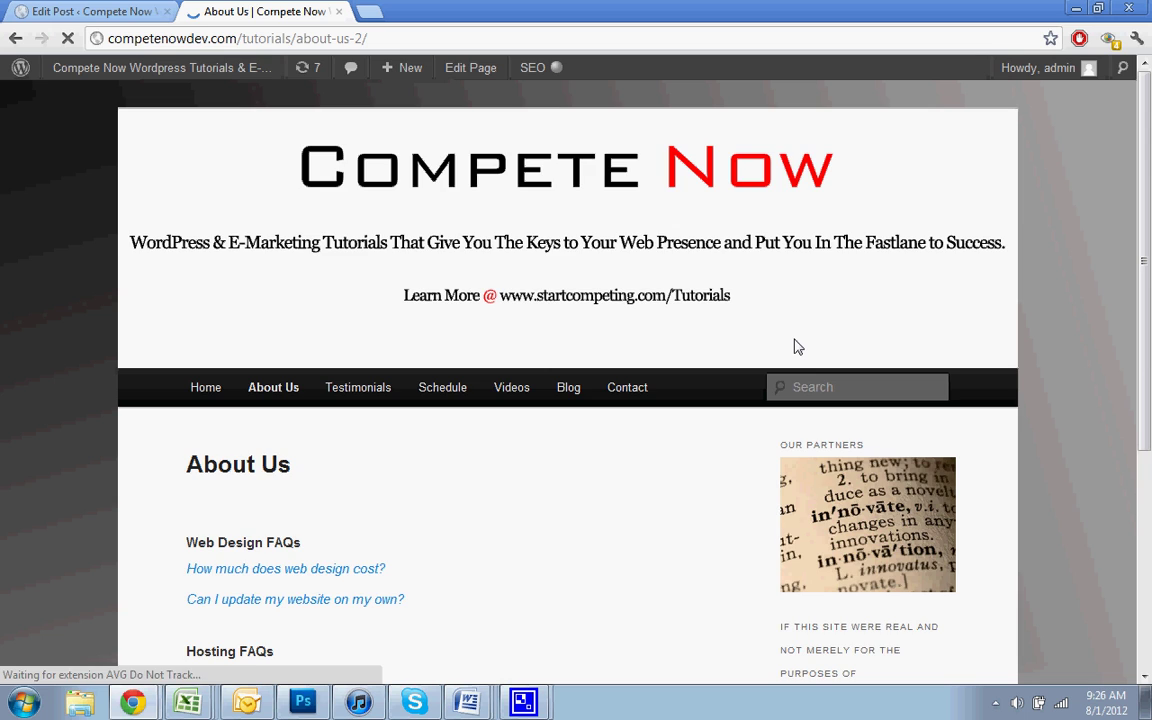
pyautogui.scroll(-5, 797, 347)
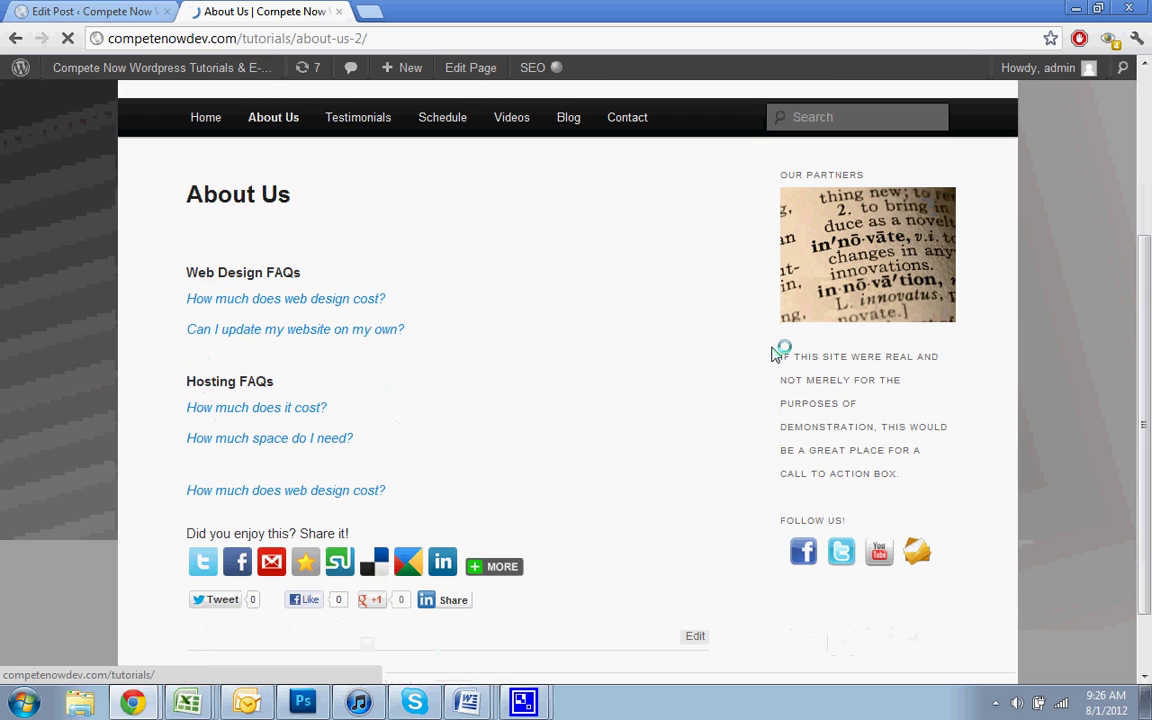
pyautogui.scroll(-2, 557, 513)
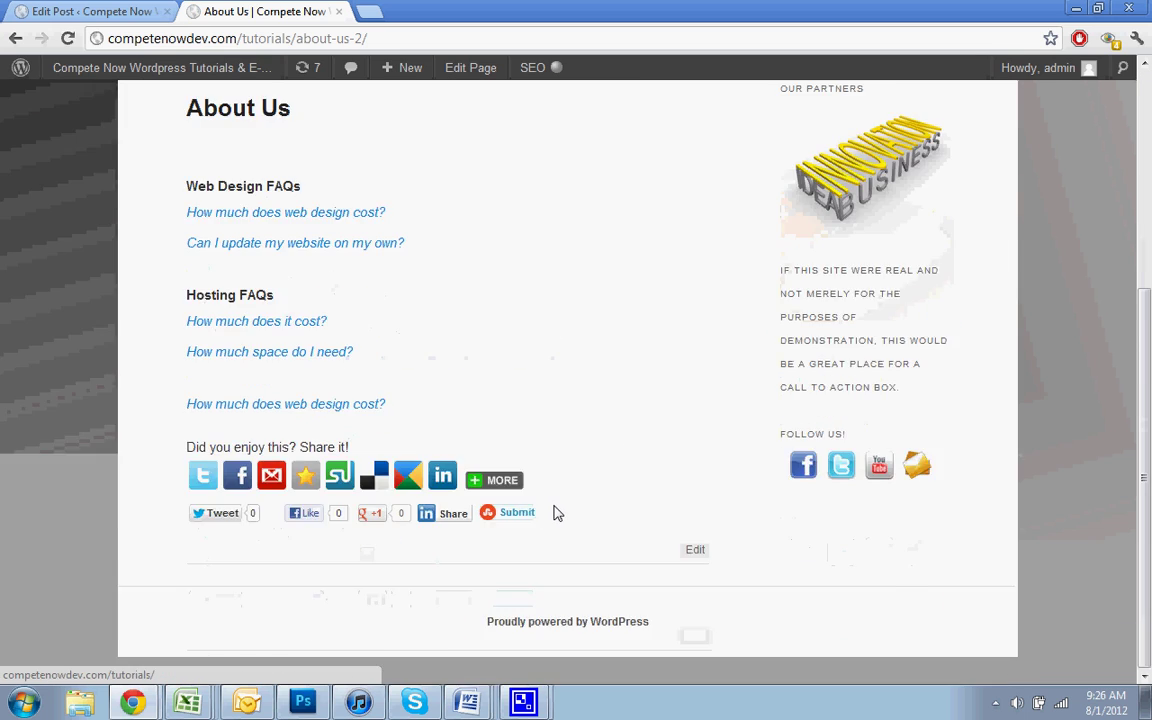
pyautogui.scroll(4, 557, 513)
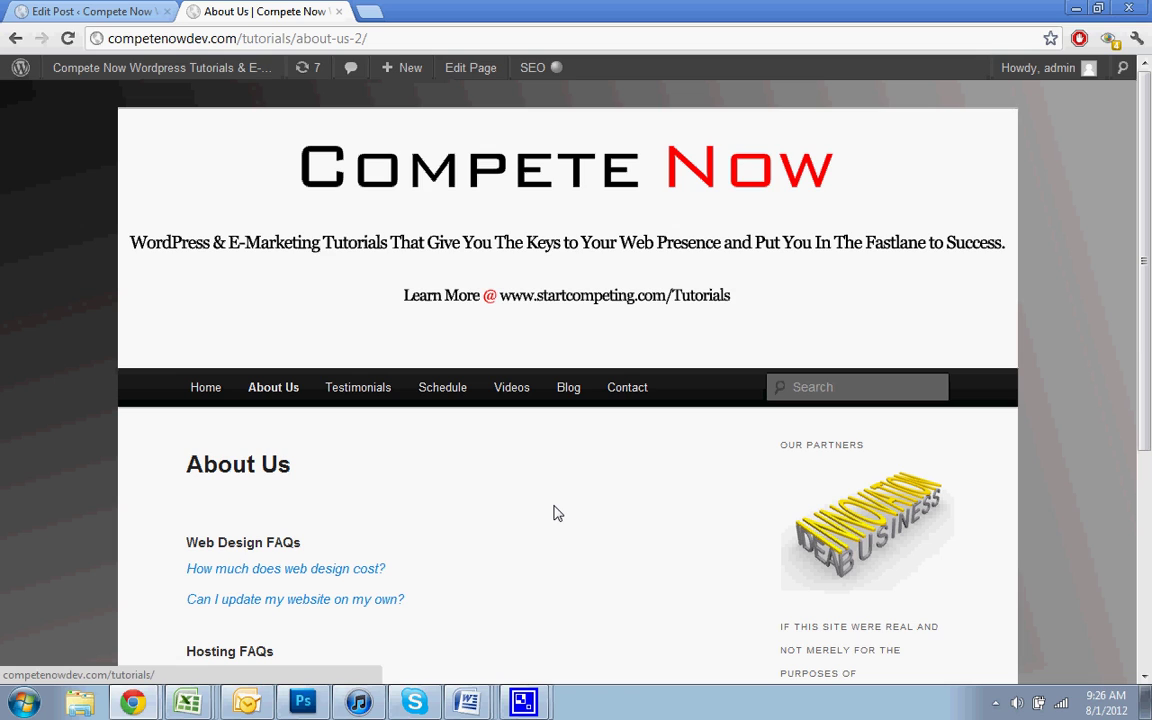